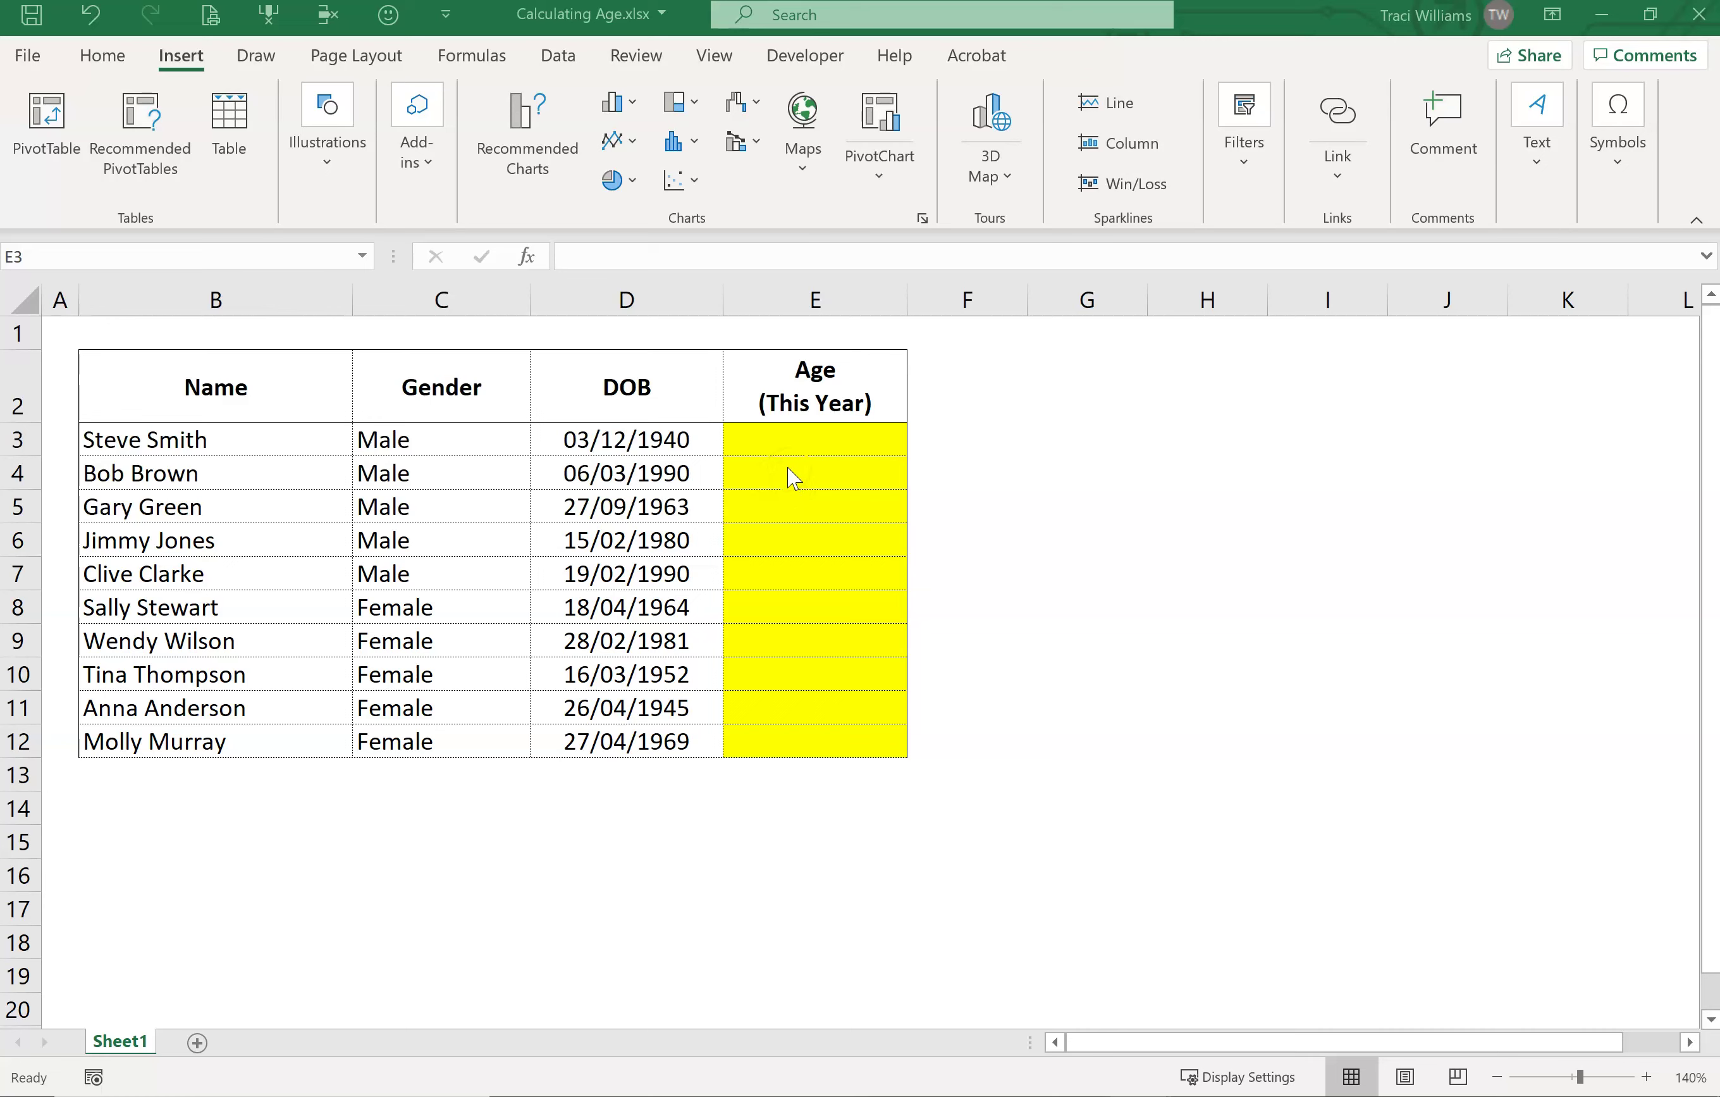
Enter =TODAY() in cell E3, which shows the serial number 44246.
click(816, 448)
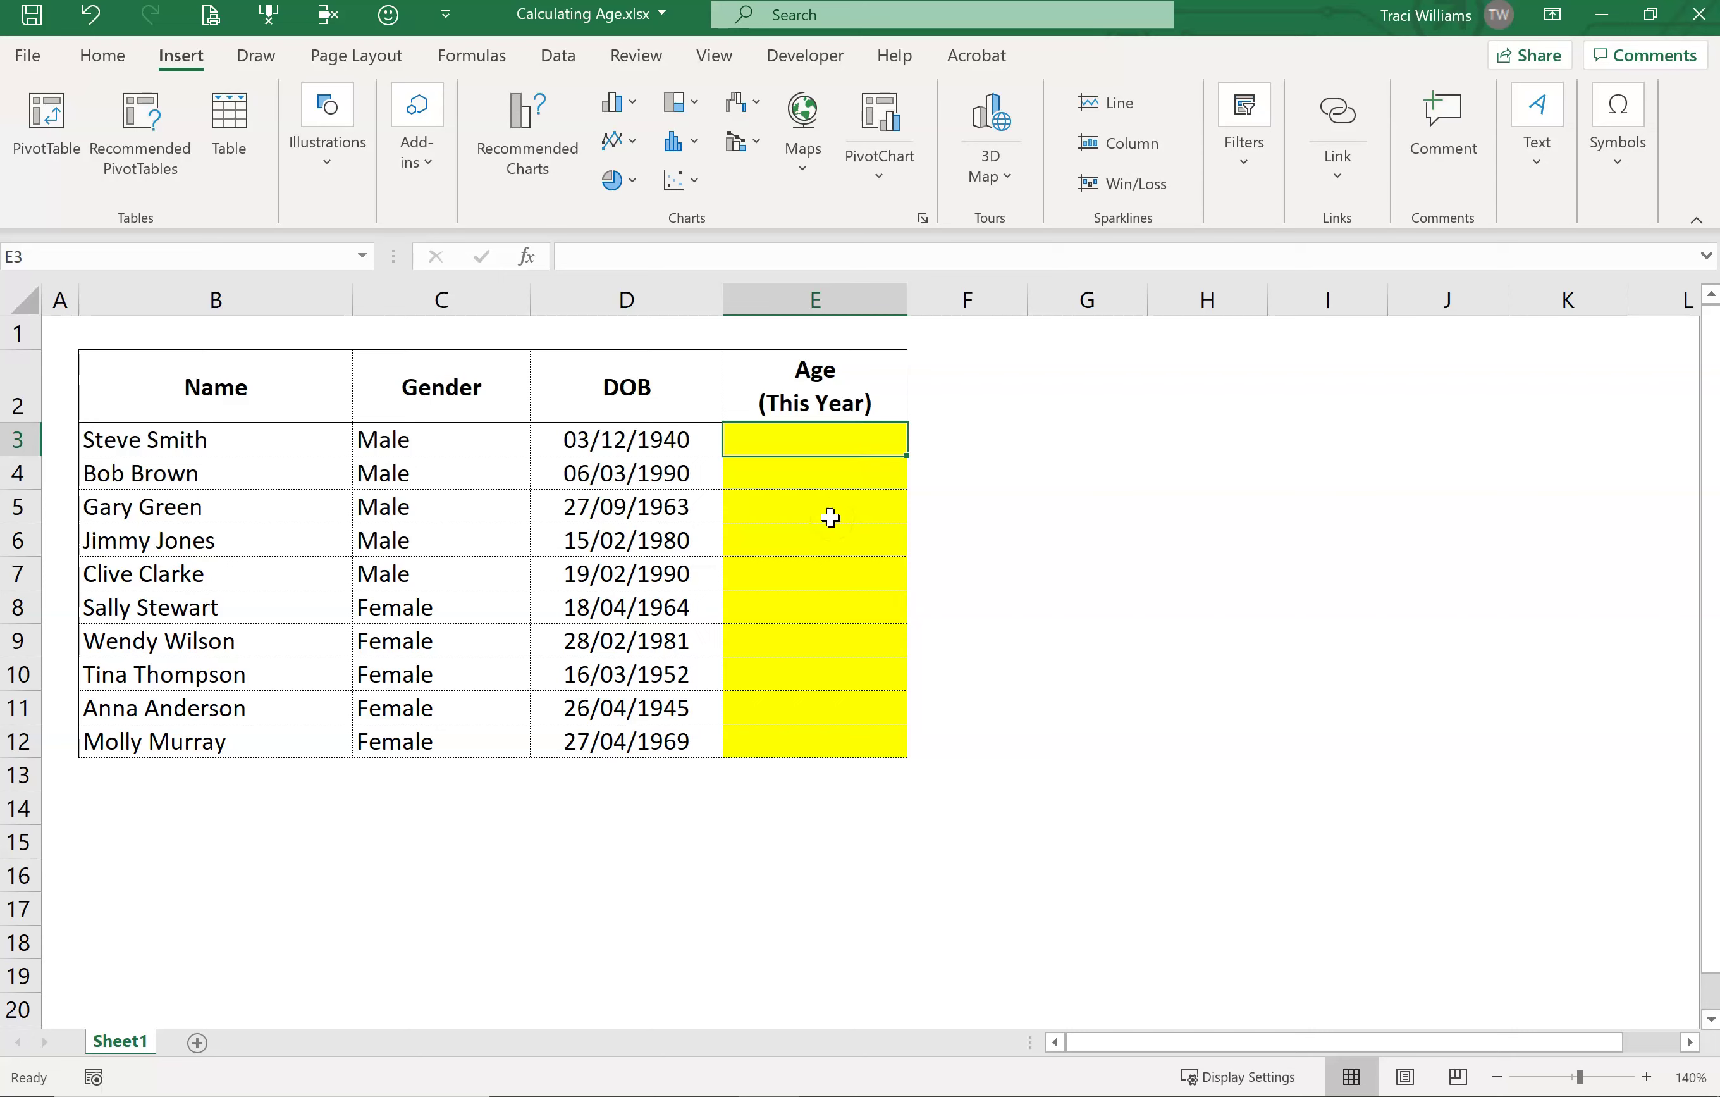
text(=today())
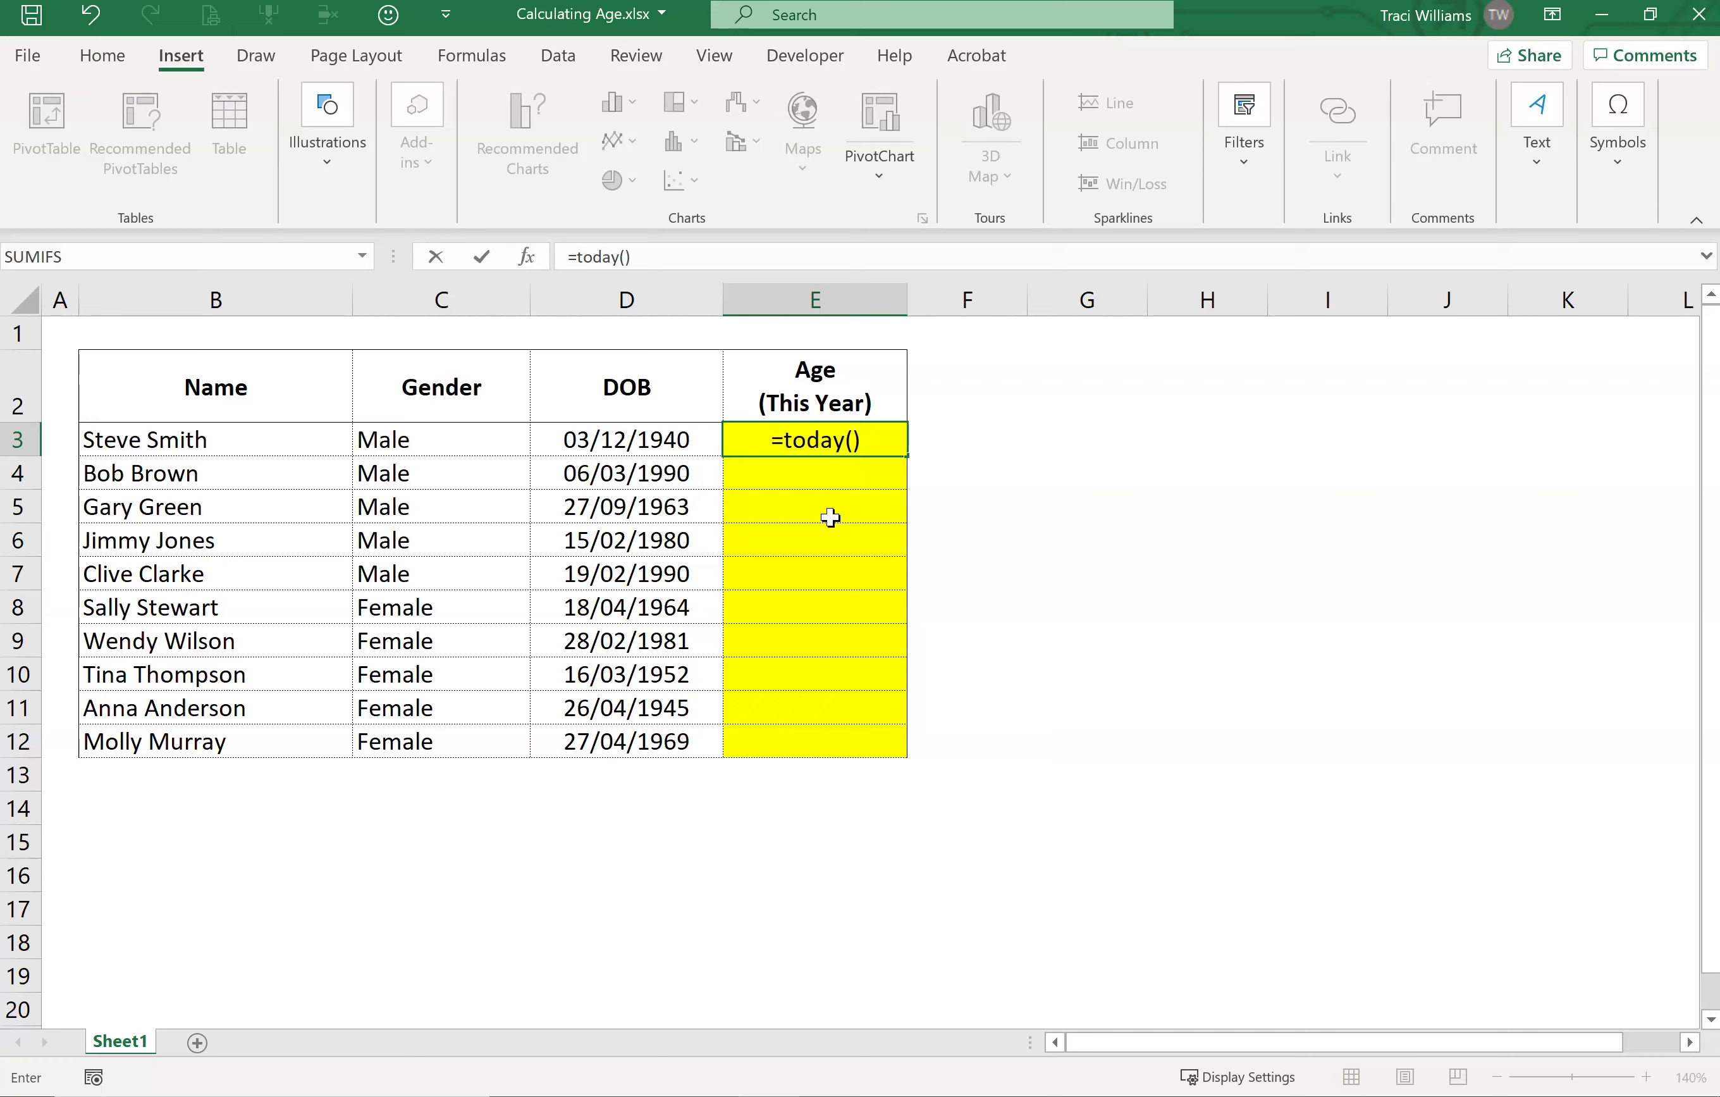
key(Return)
click(877, 438)
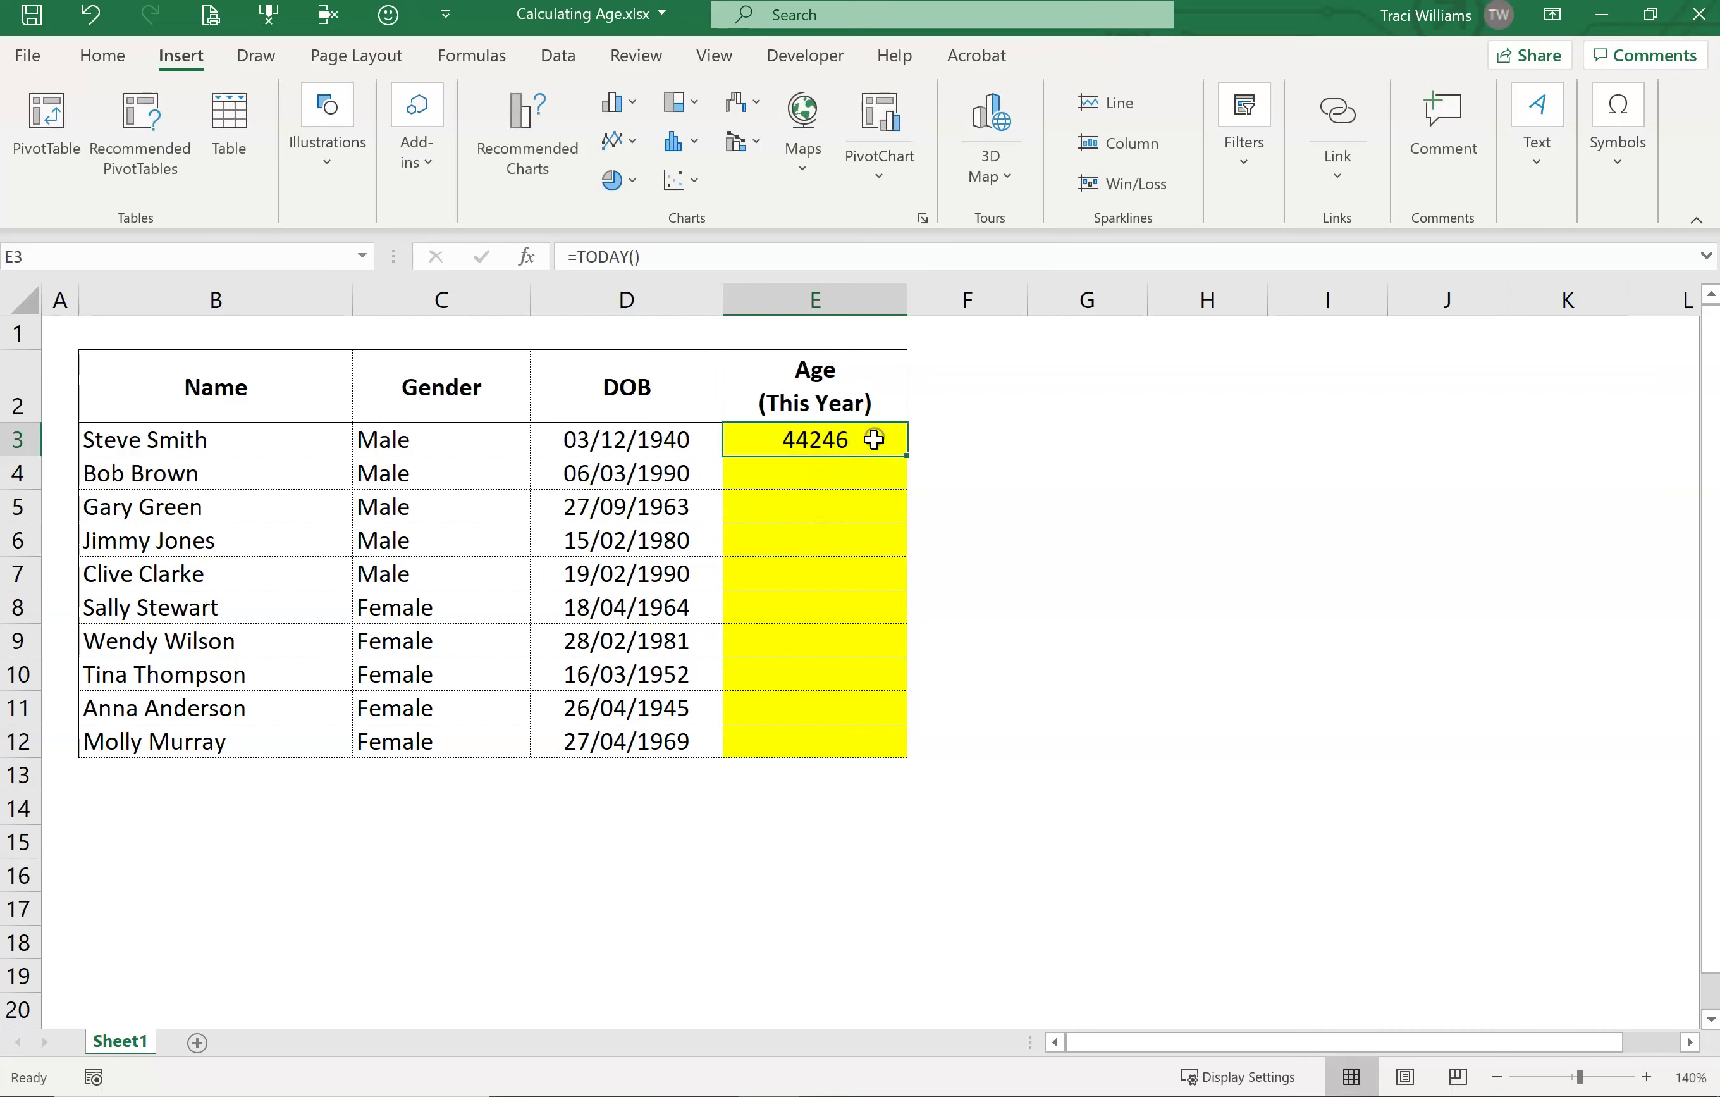
Apply the Date number format to E3 so it reads 19/02/2021.
right_click(784, 437)
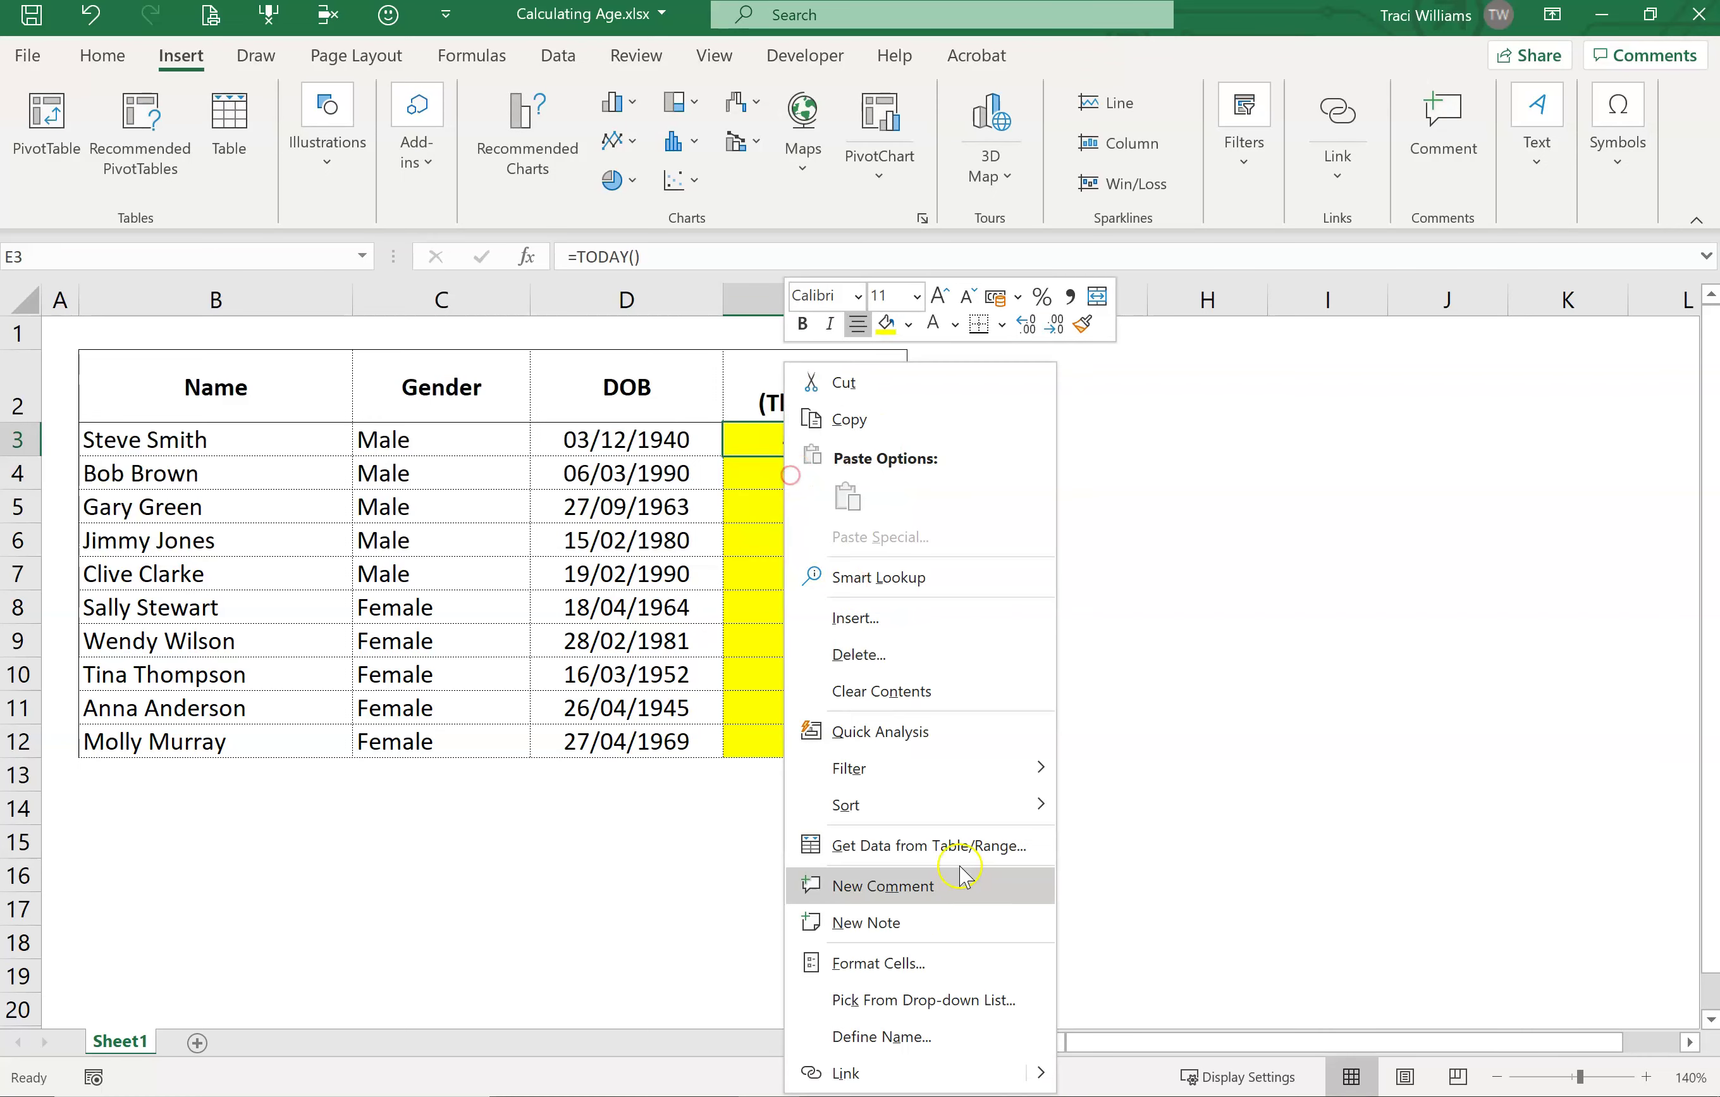
click(929, 964)
click(662, 454)
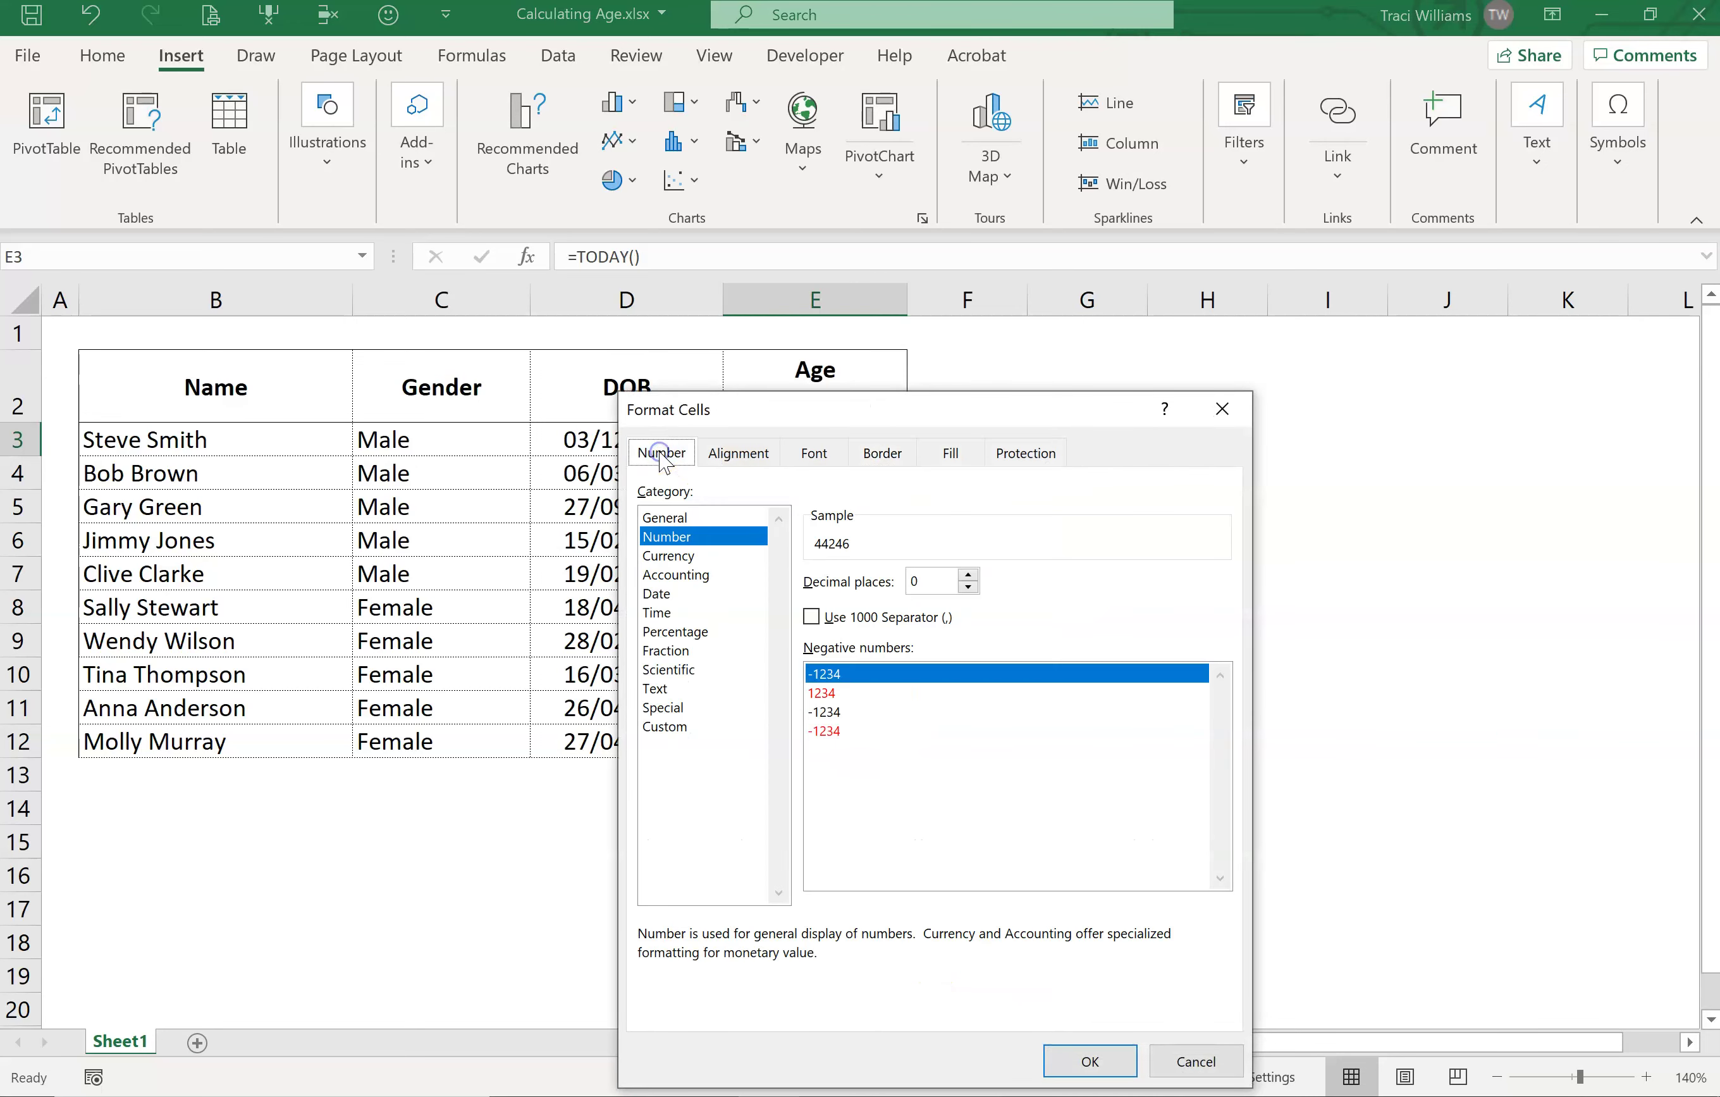
click(662, 595)
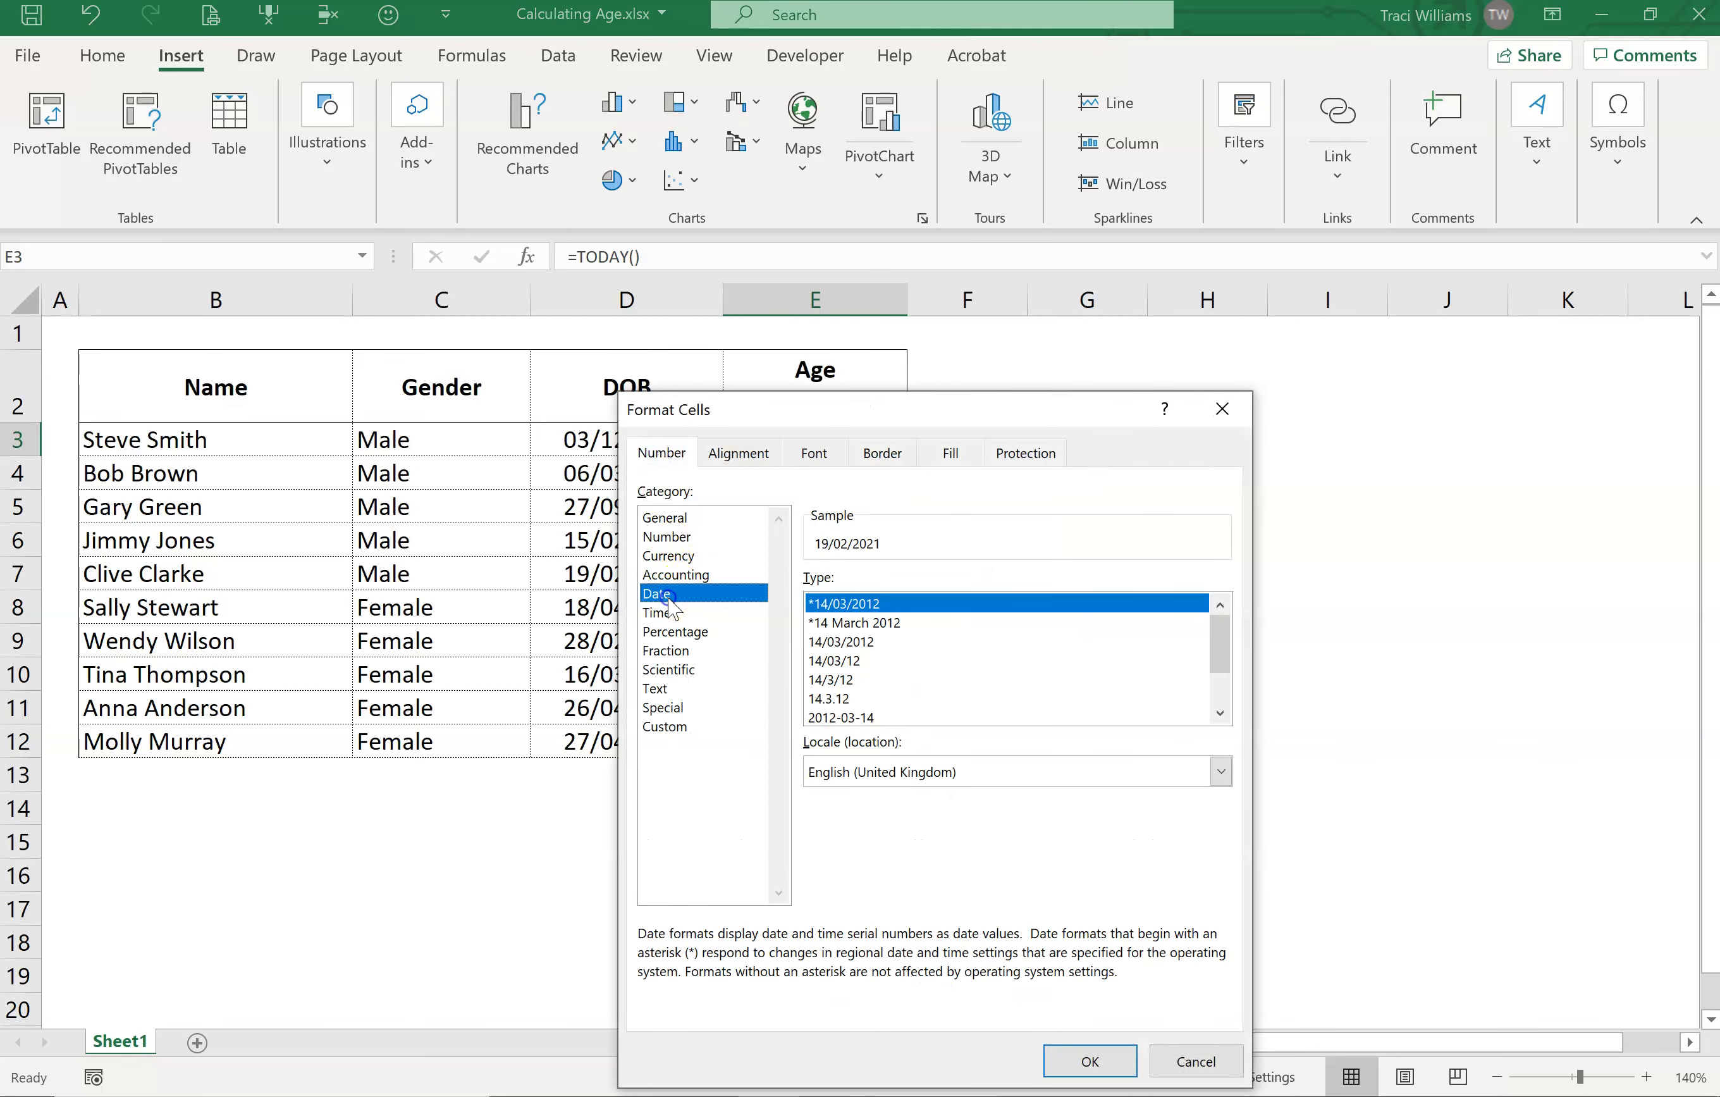
click(1084, 1059)
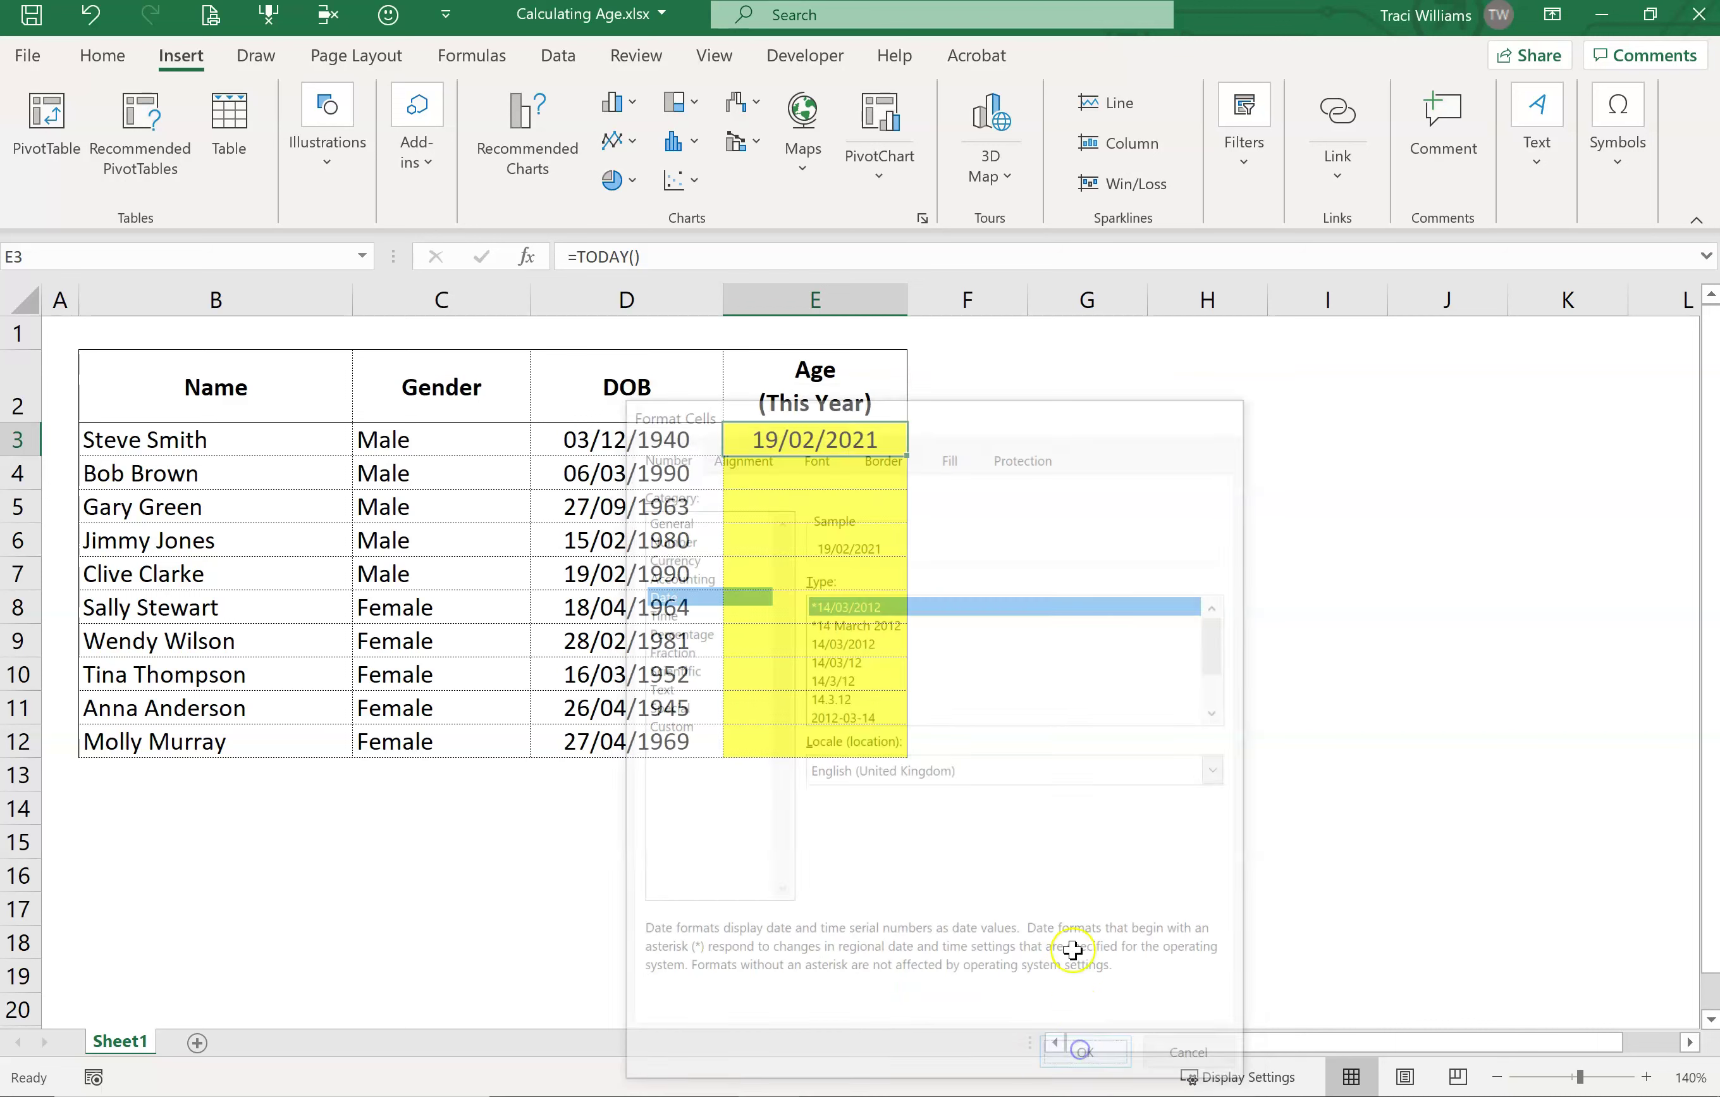
Inspect the =TODAY() formula in E3 without changing it.
double_click(850, 441)
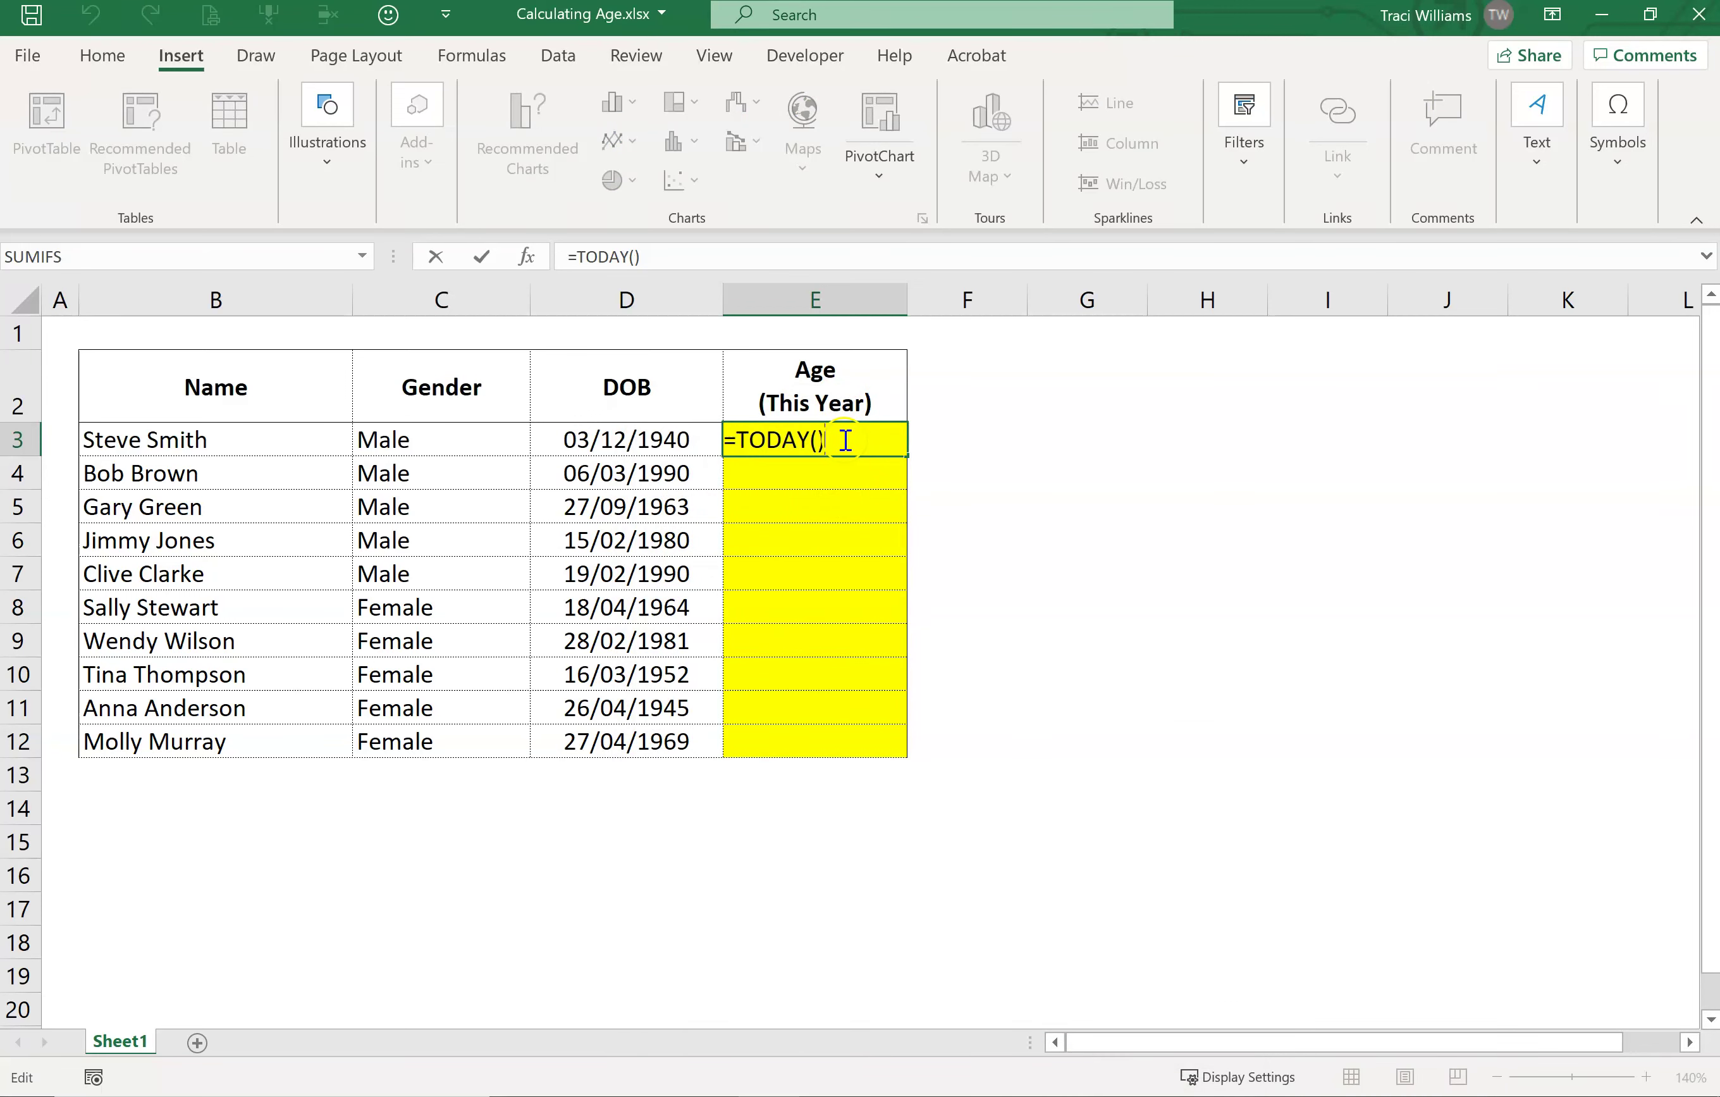
key(Escape)
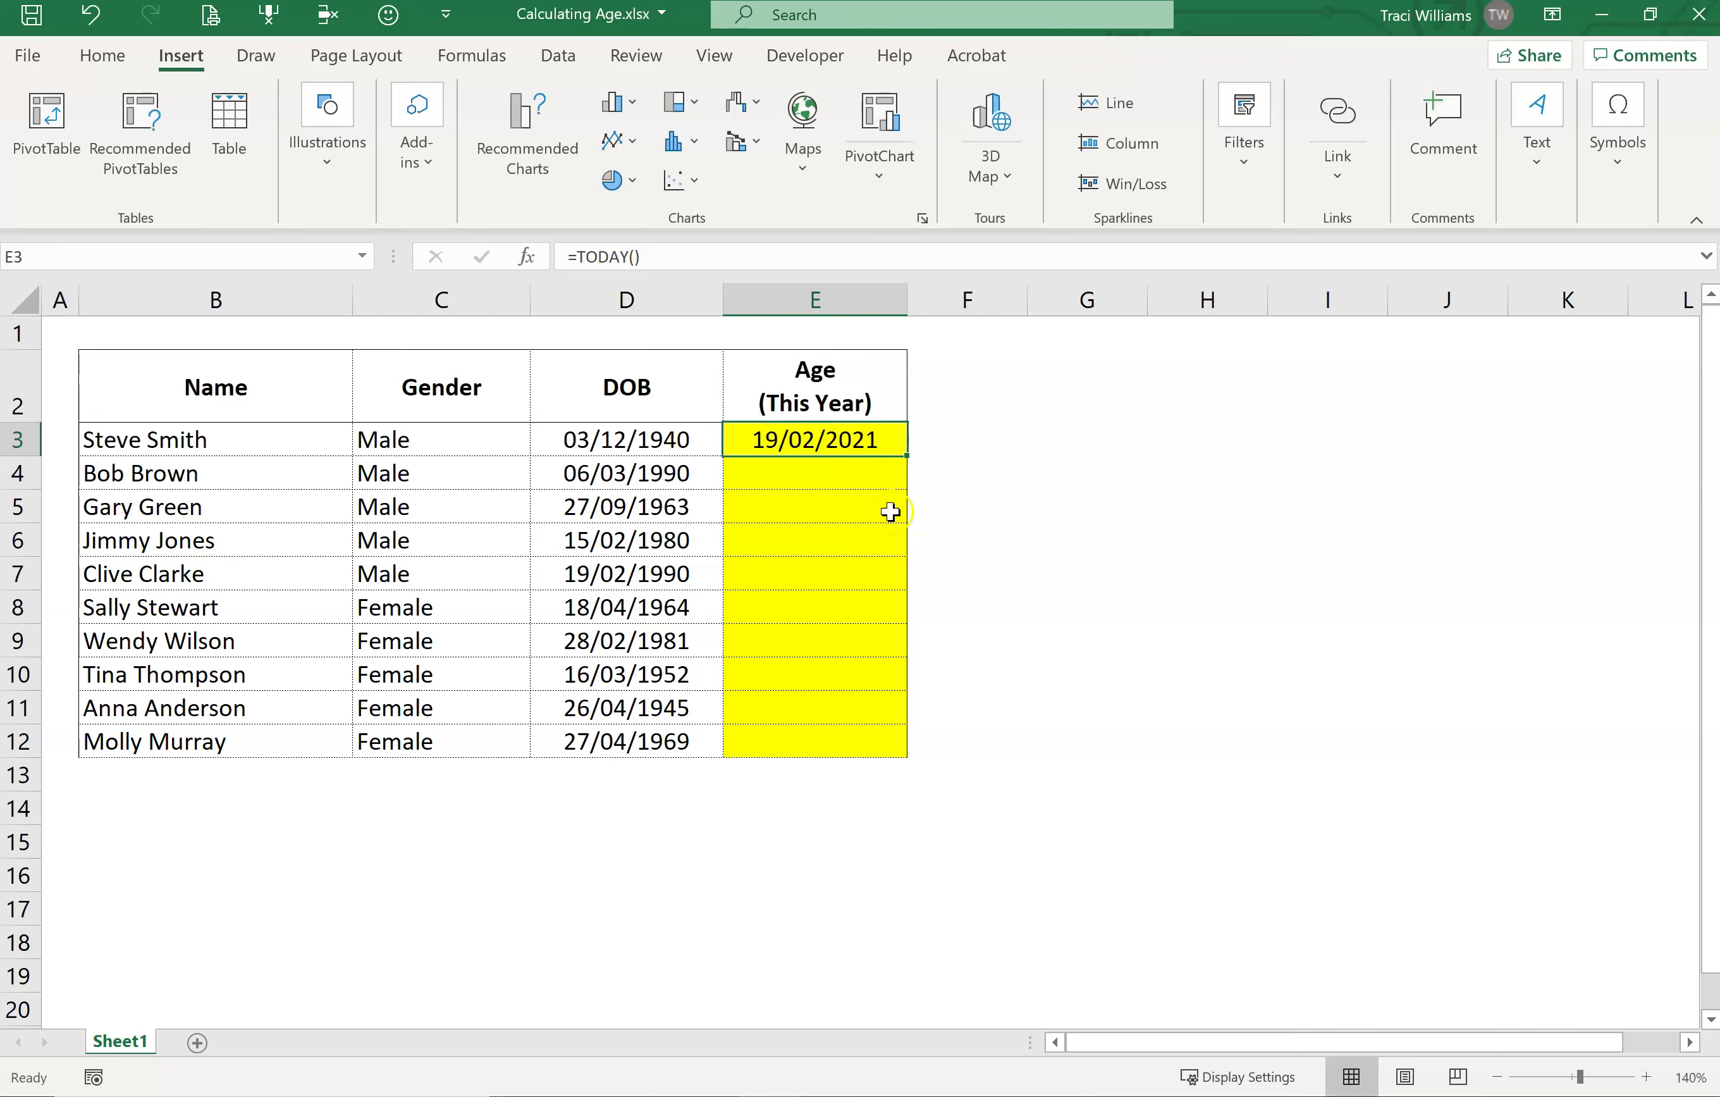
key(F2)
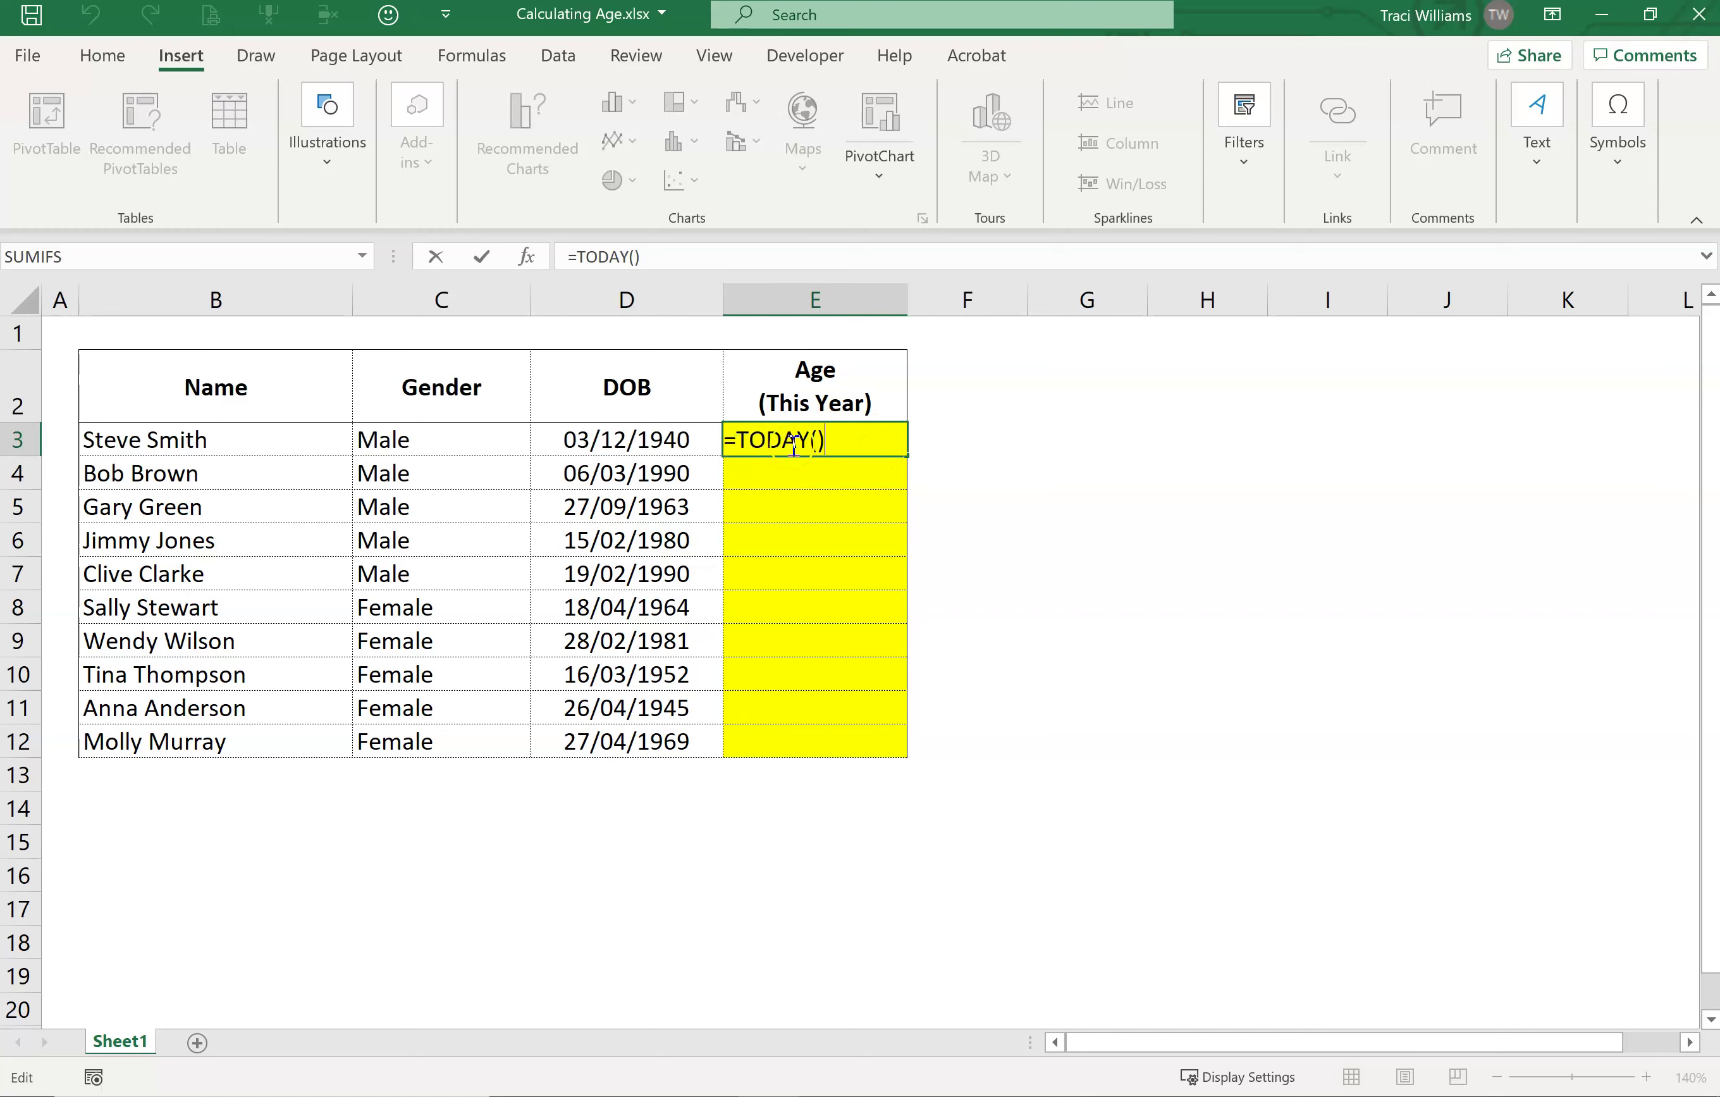
key(Escape)
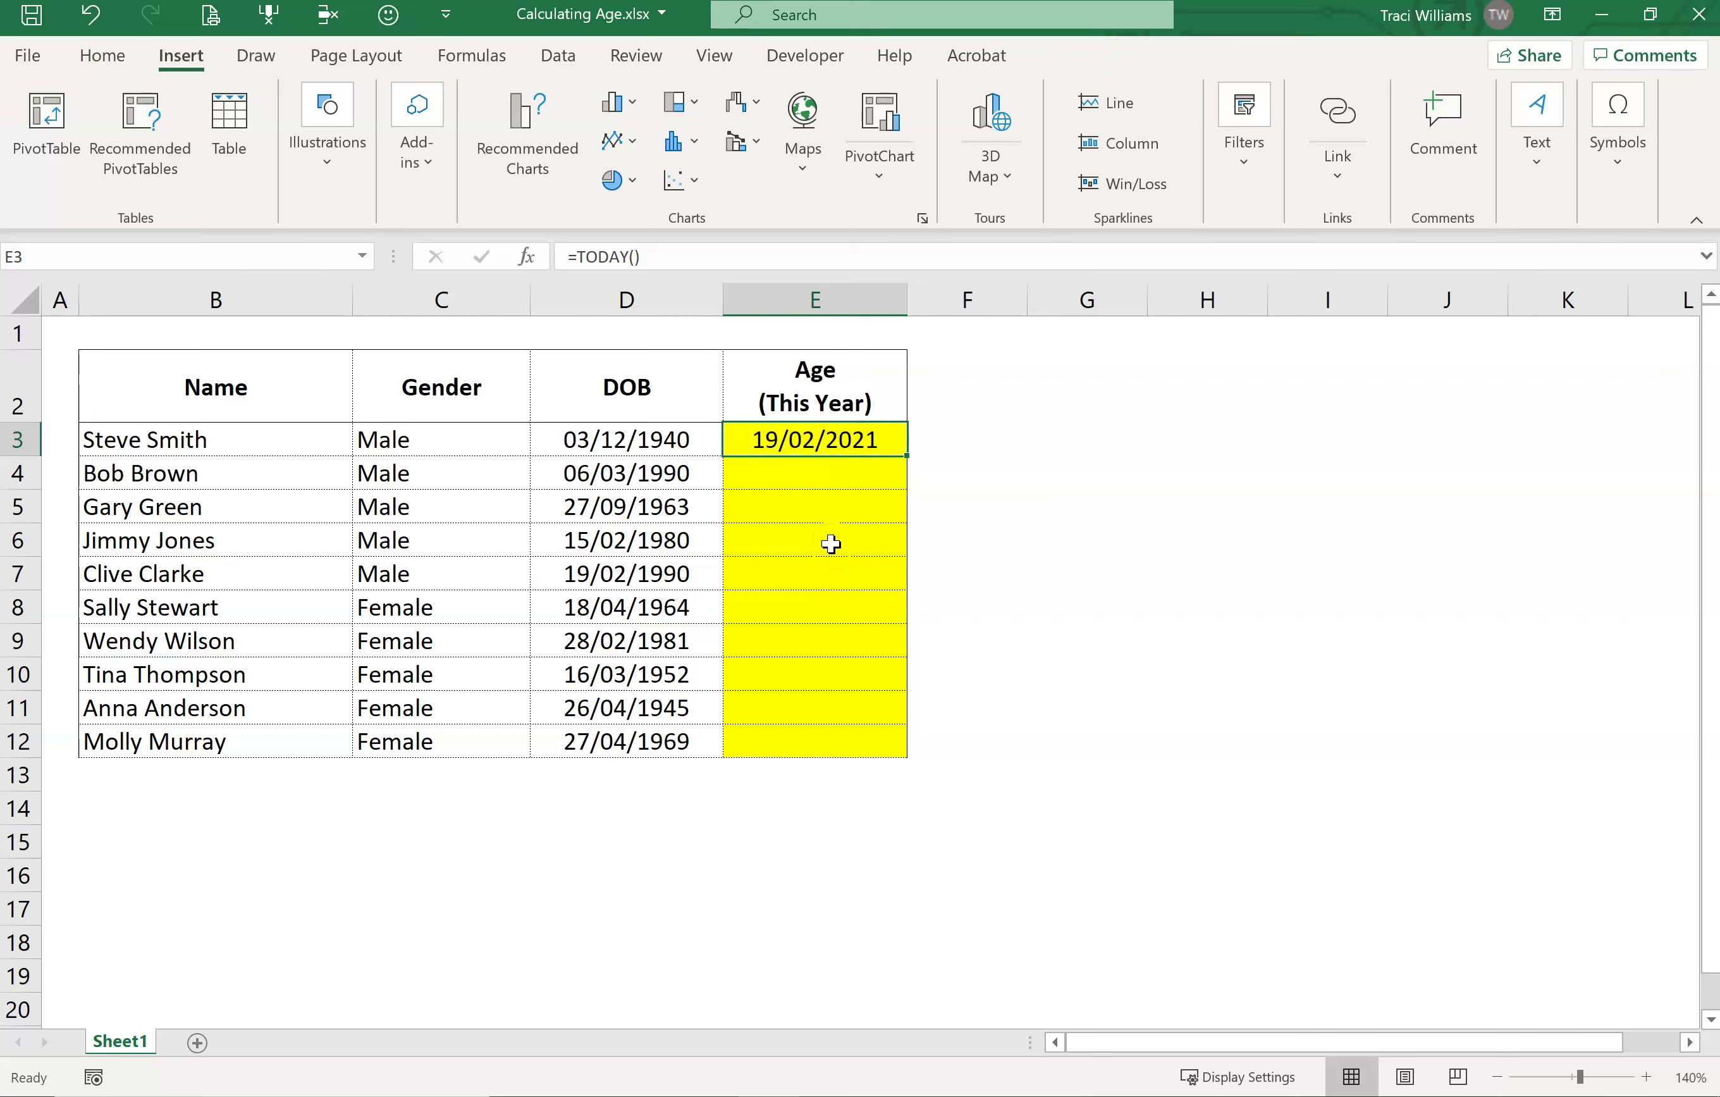
Change E3's formula to =TODAY()-D3 to subtract the date of birth.
double_click(824, 441)
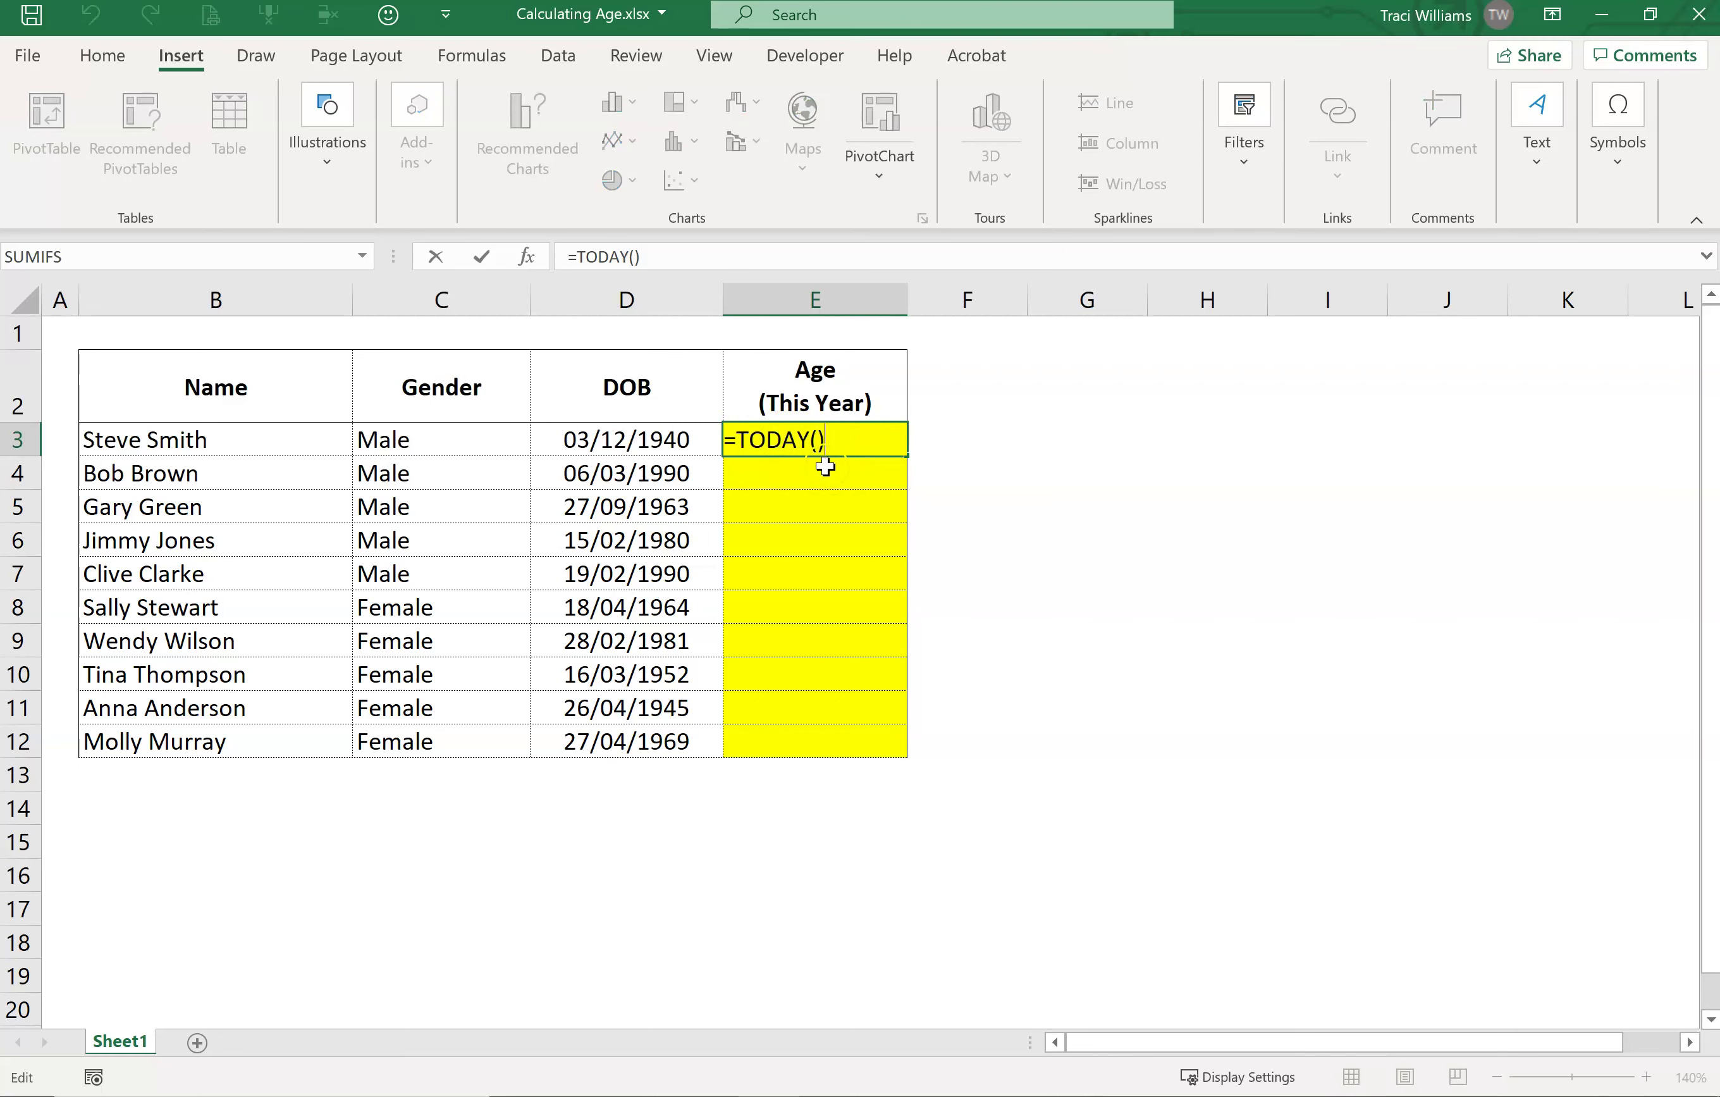
text(-)
click(635, 440)
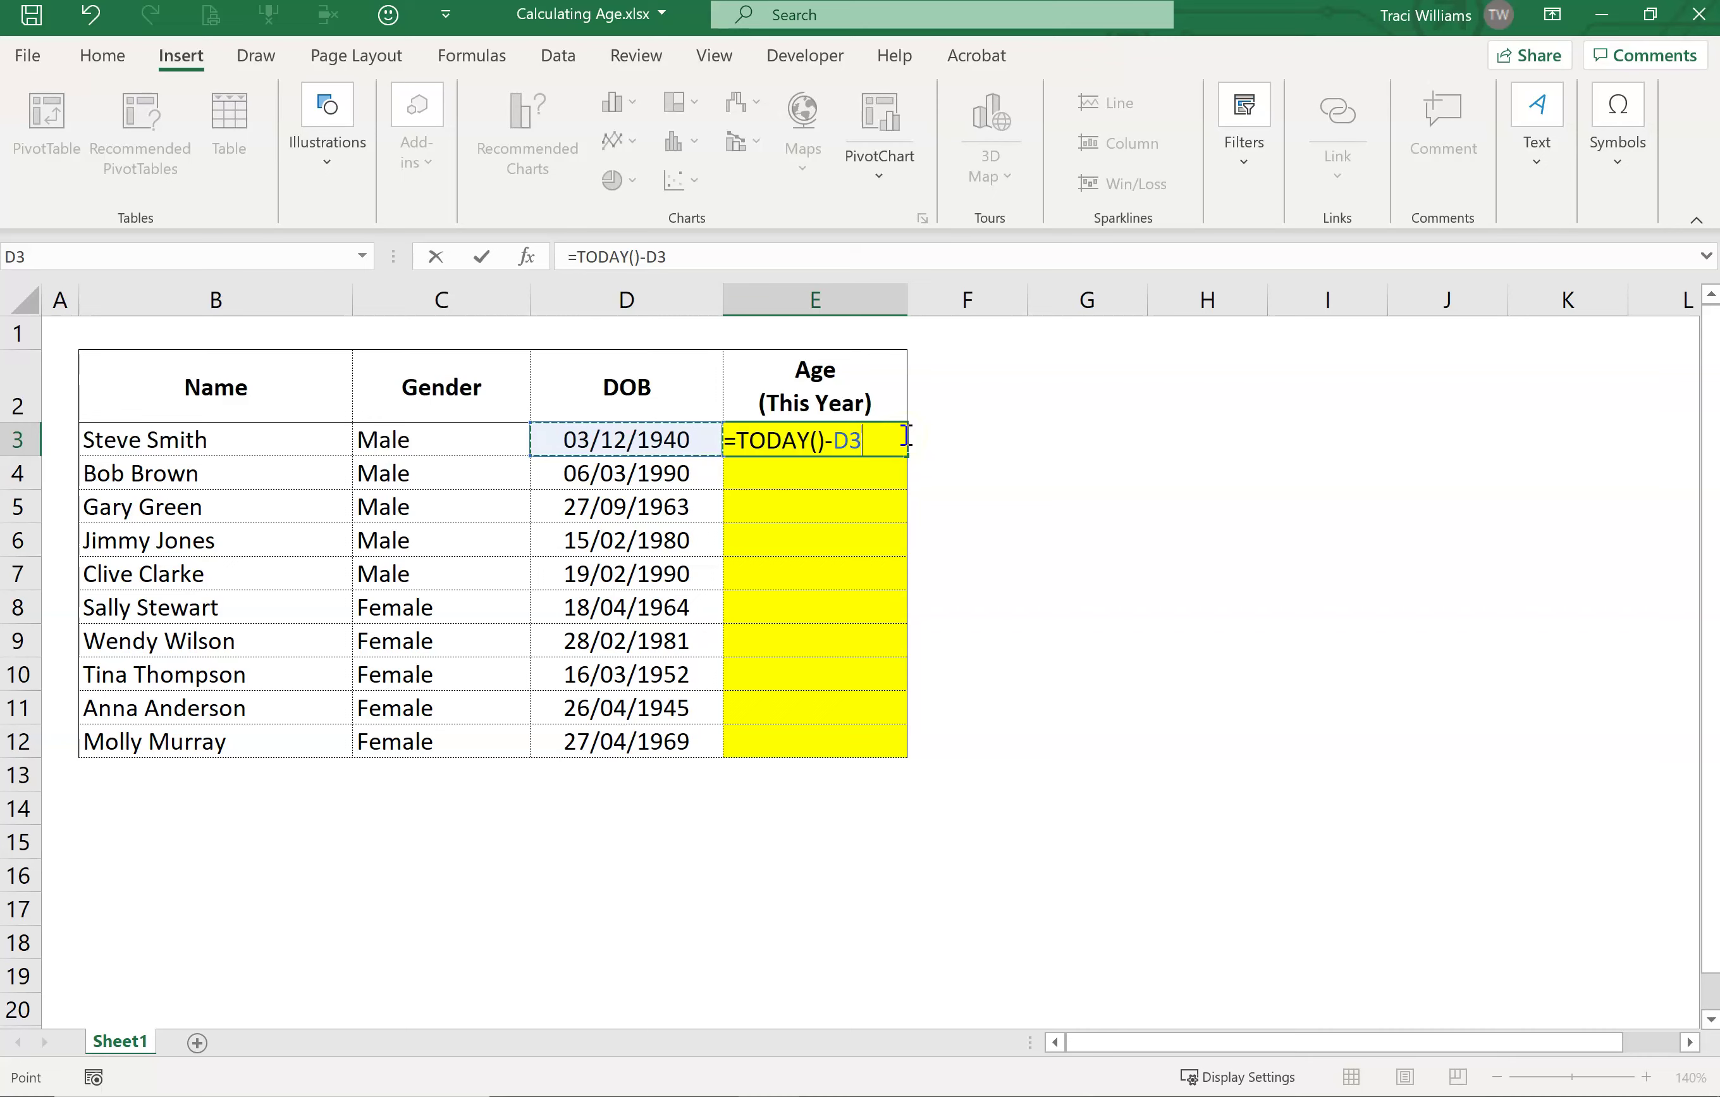
key(Return)
click(822, 438)
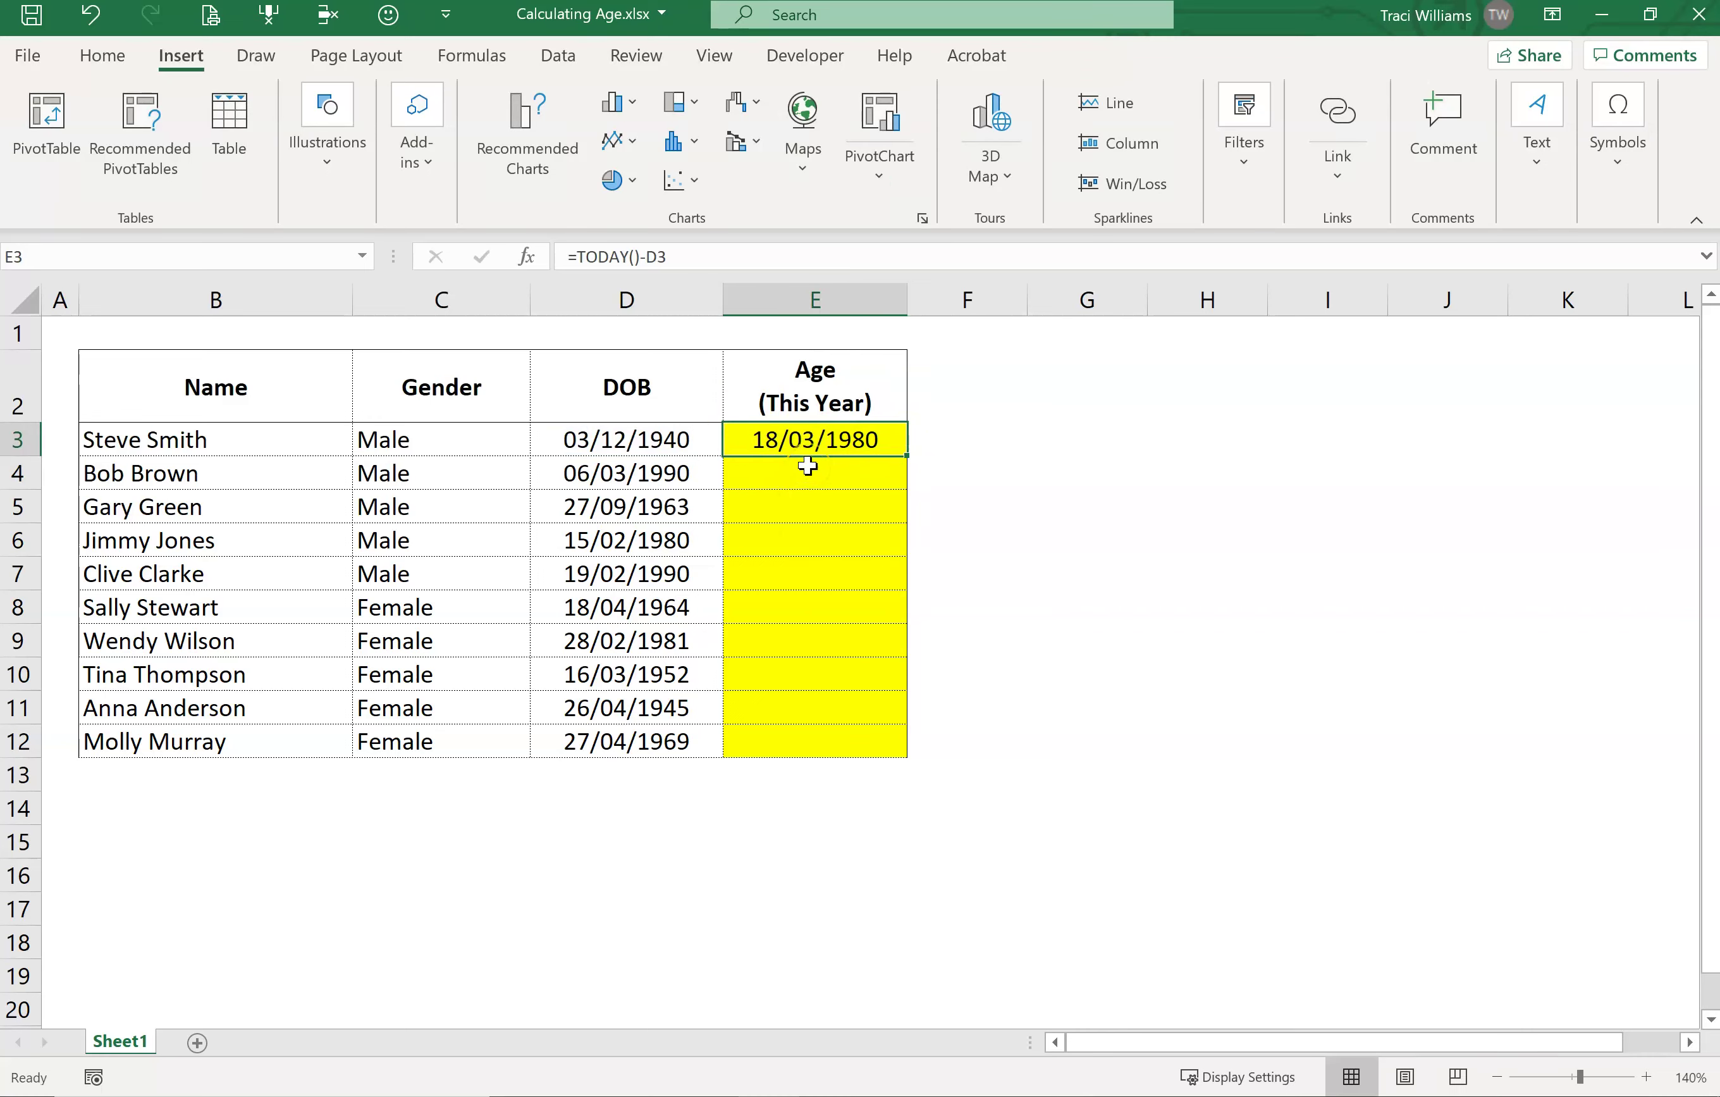
Format E3 as Number with 0 decimal places so it shows 29298 days.
right_click(804, 440)
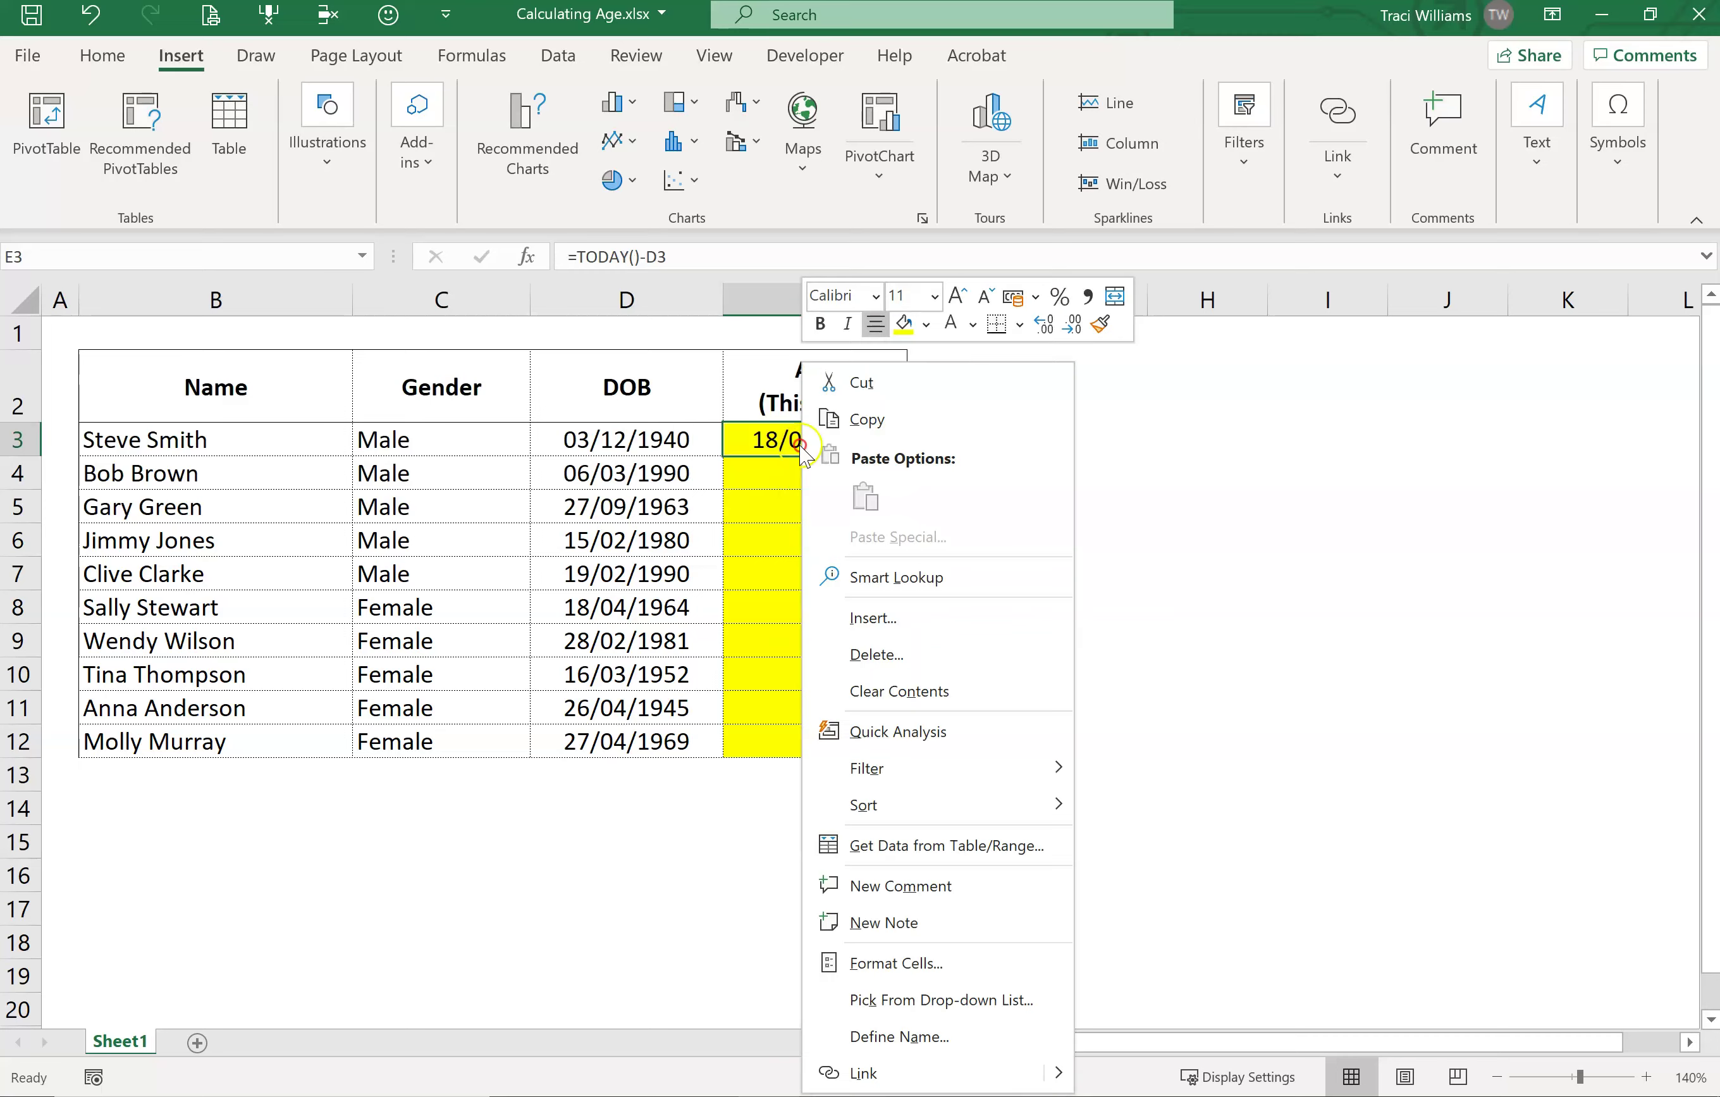
click(922, 961)
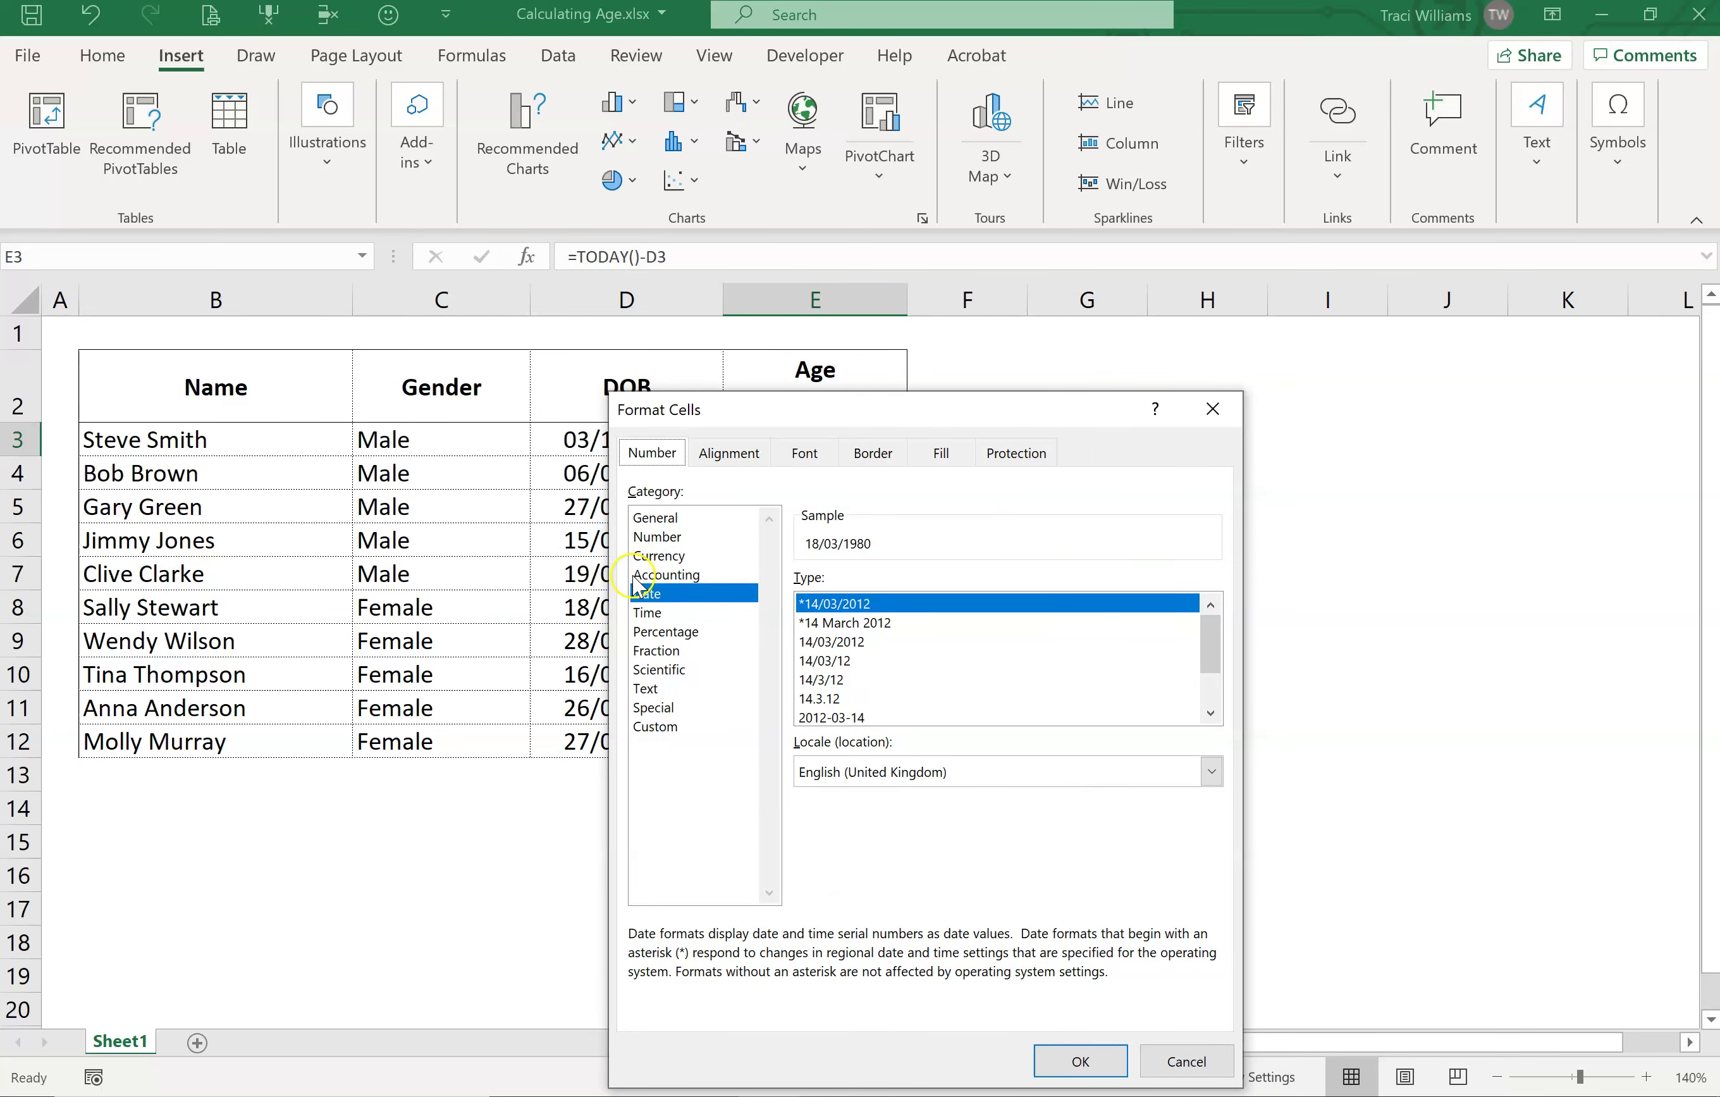
click(657, 537)
click(960, 587)
click(959, 587)
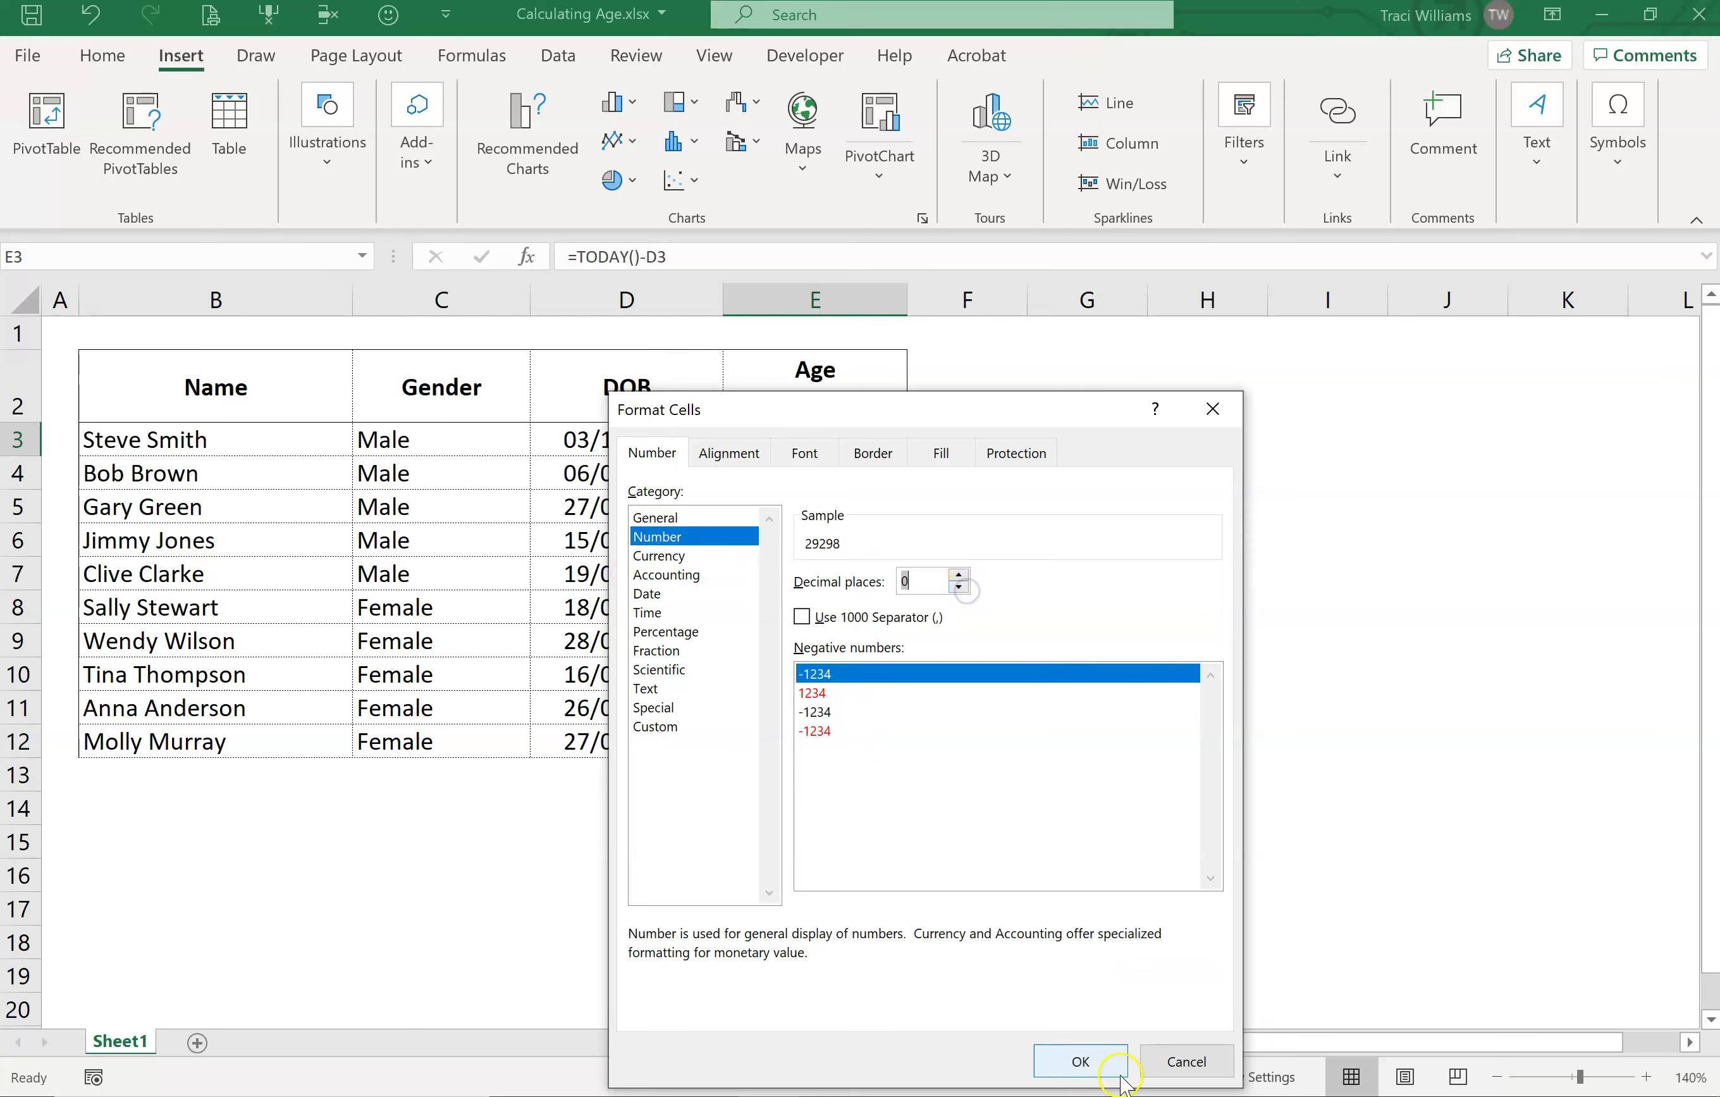
click(1097, 1061)
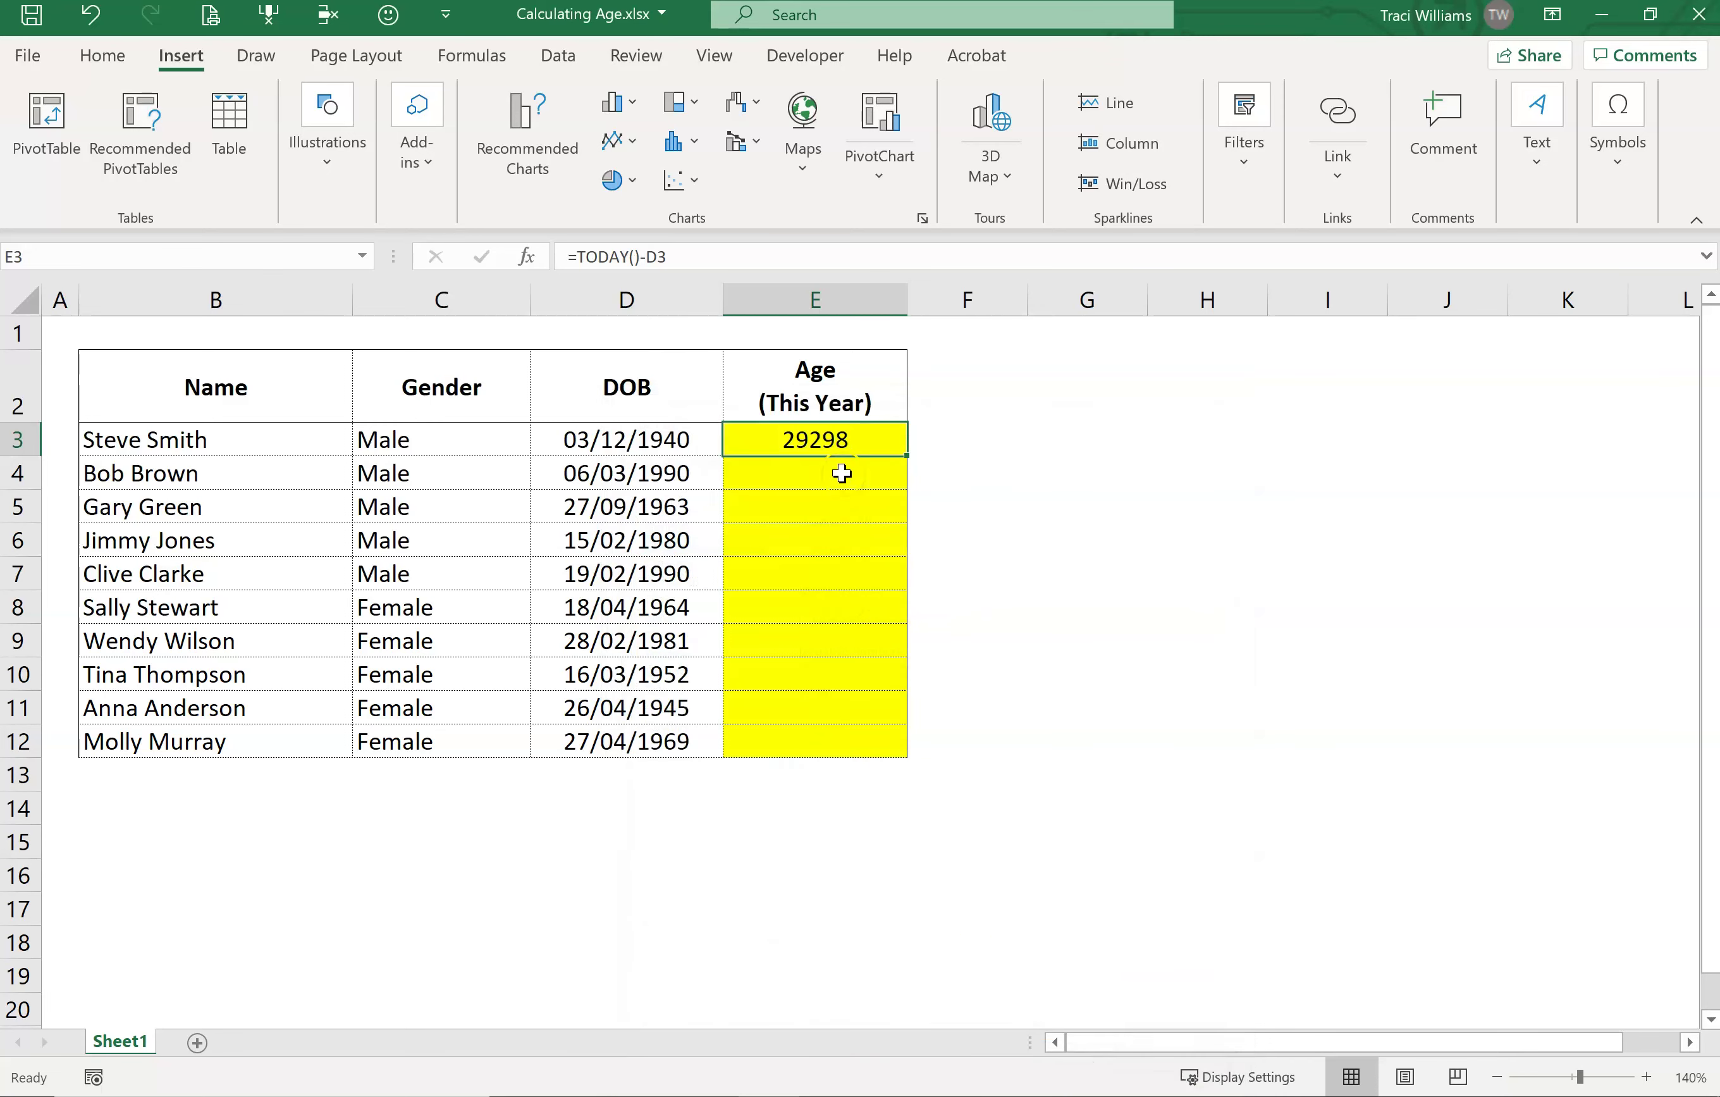
key(F2)
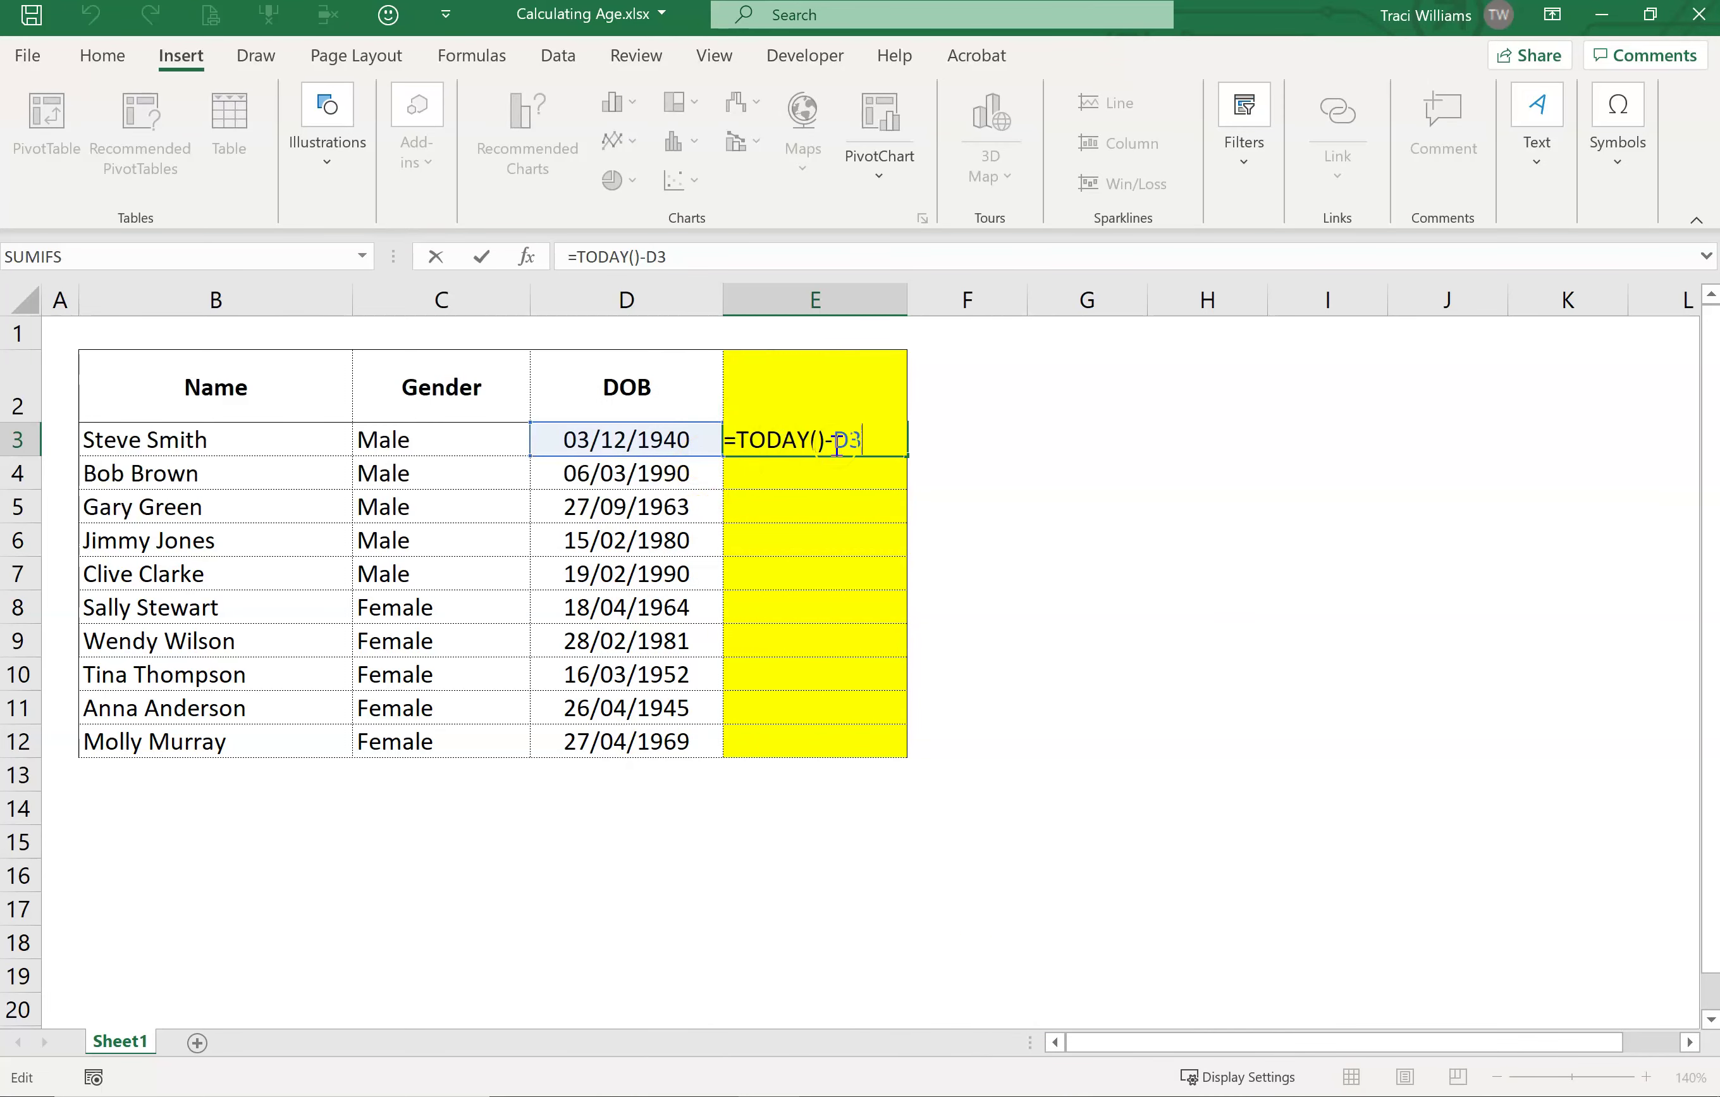
key(Escape)
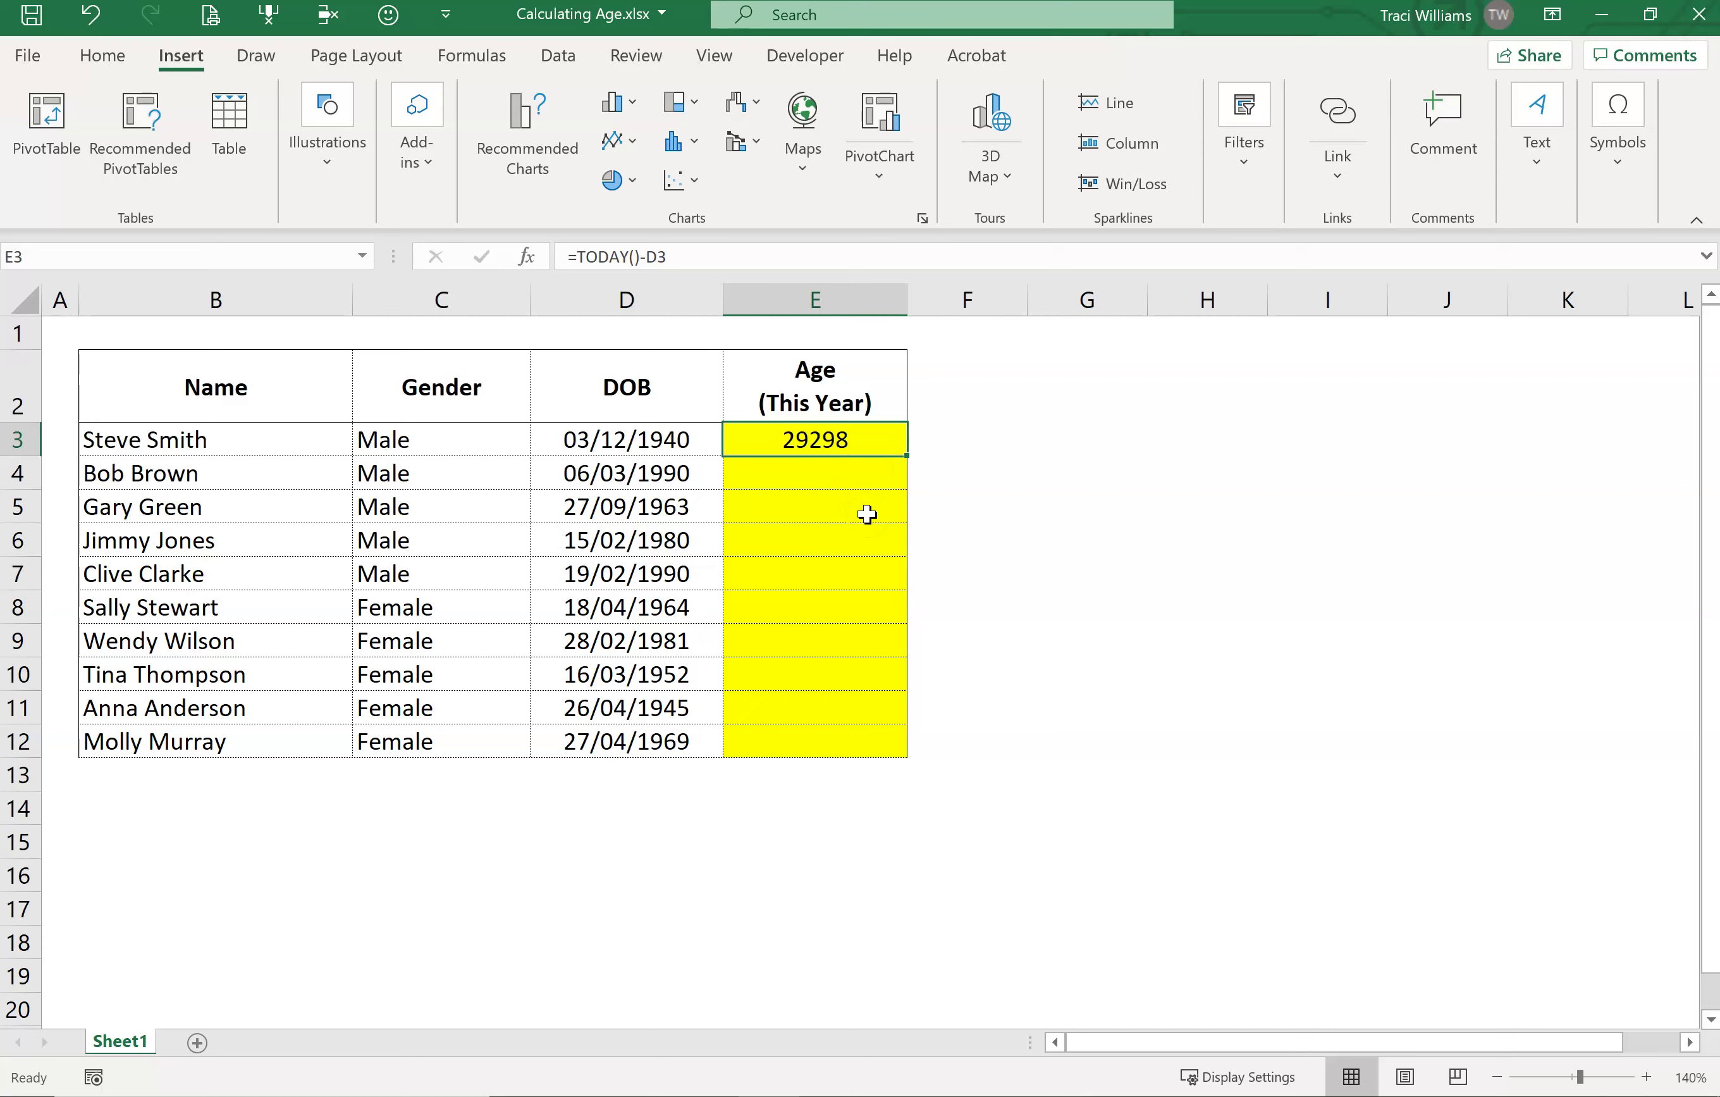
Edit E3 to =(TODAY()-D3)/365 so the first age reads 80.
double_click(838, 439)
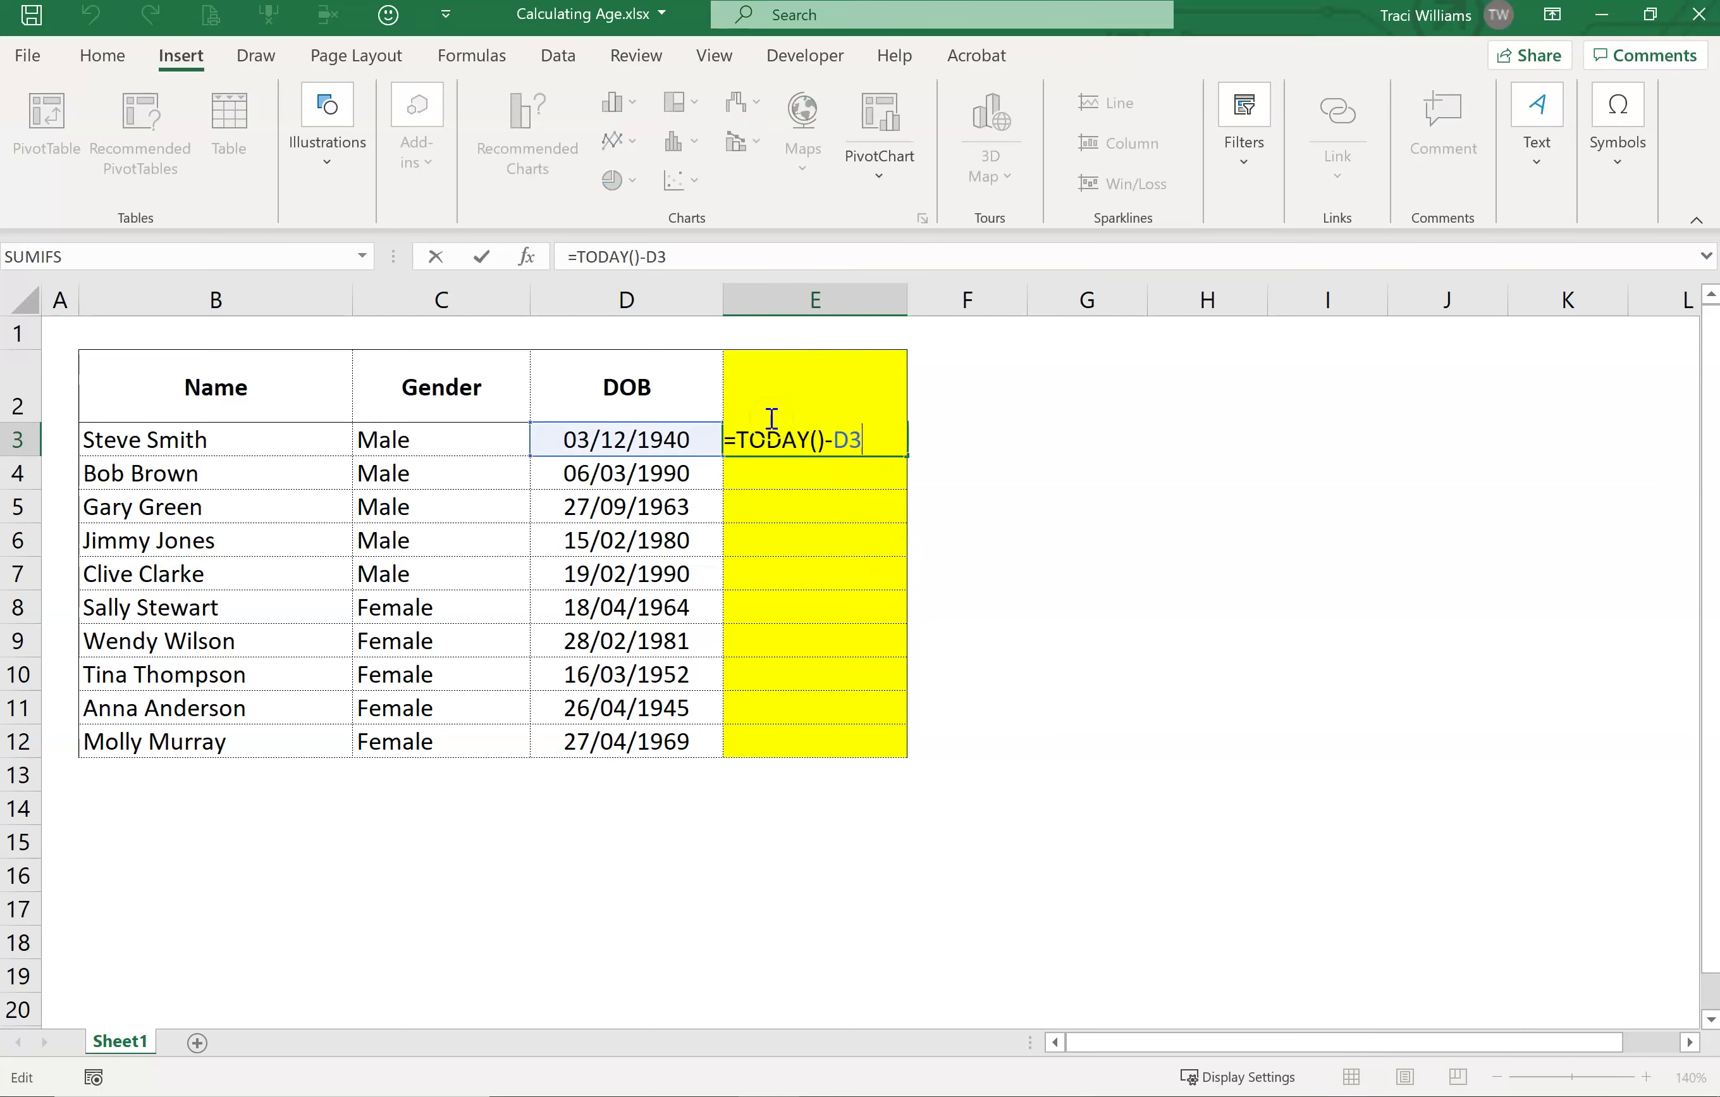
key(Home)
key(Right)
text(()
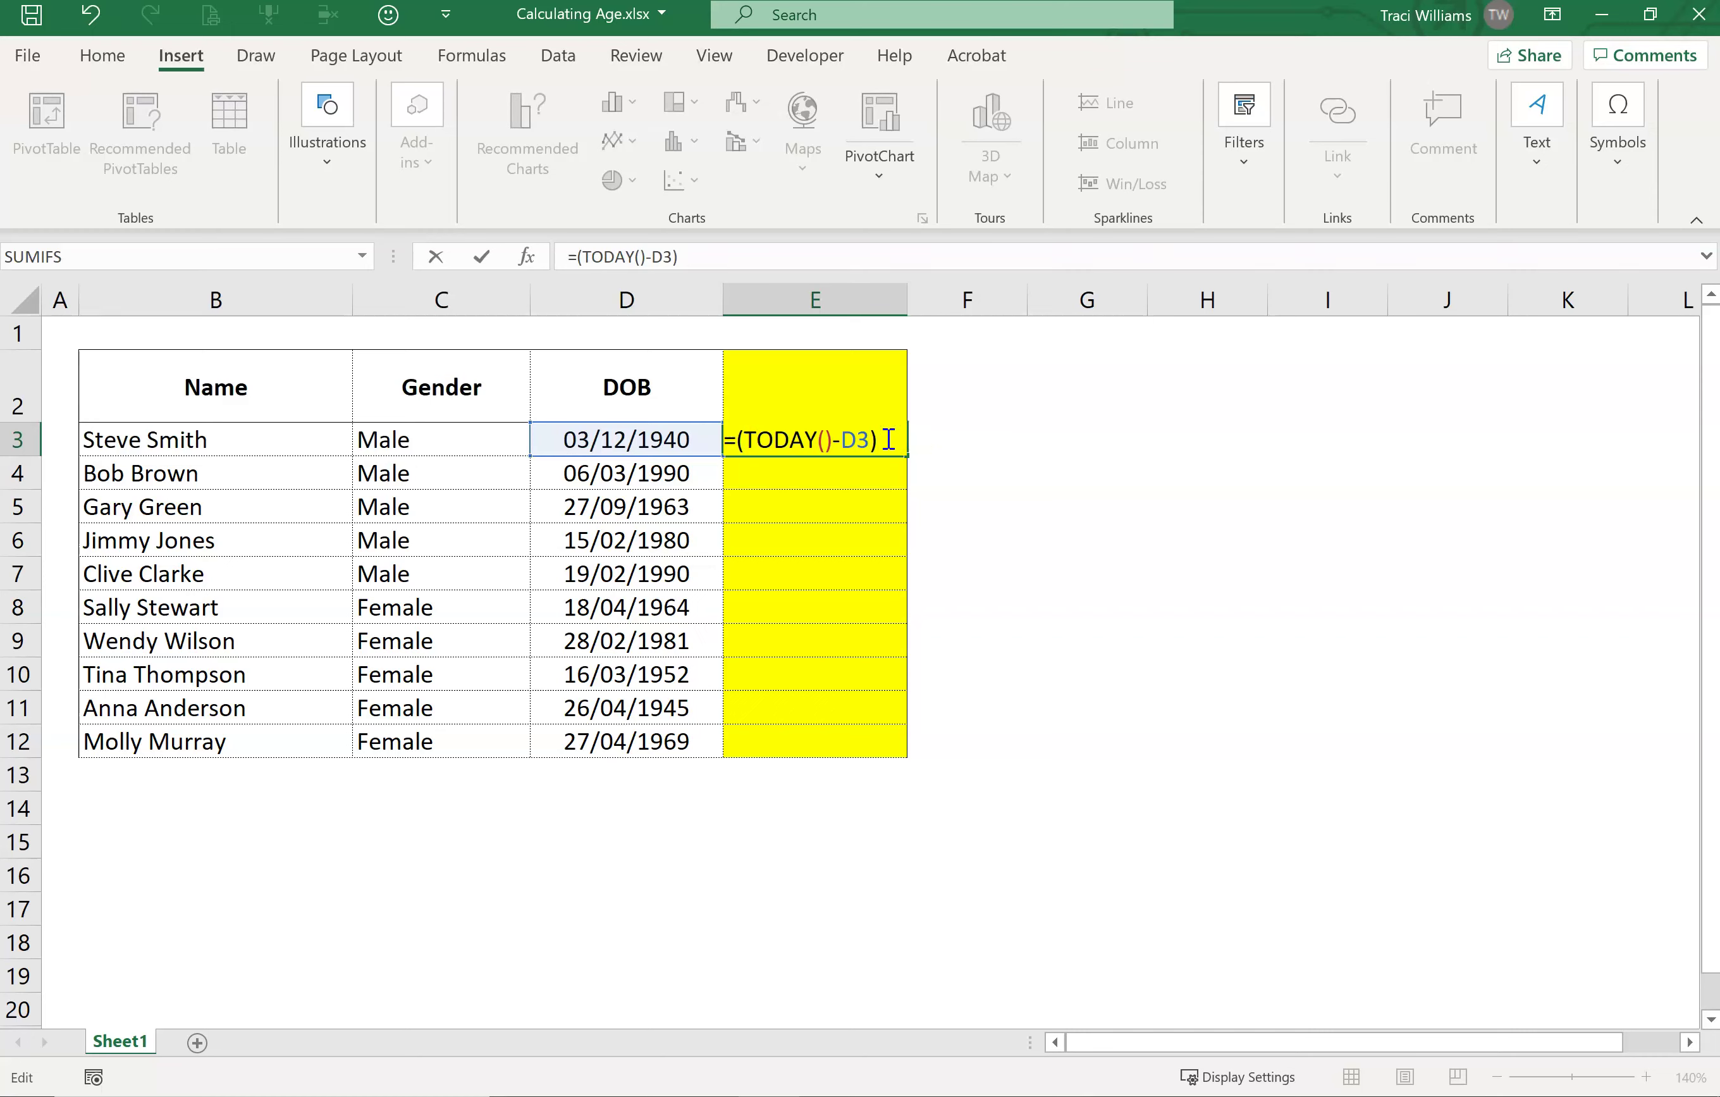
text()/365)
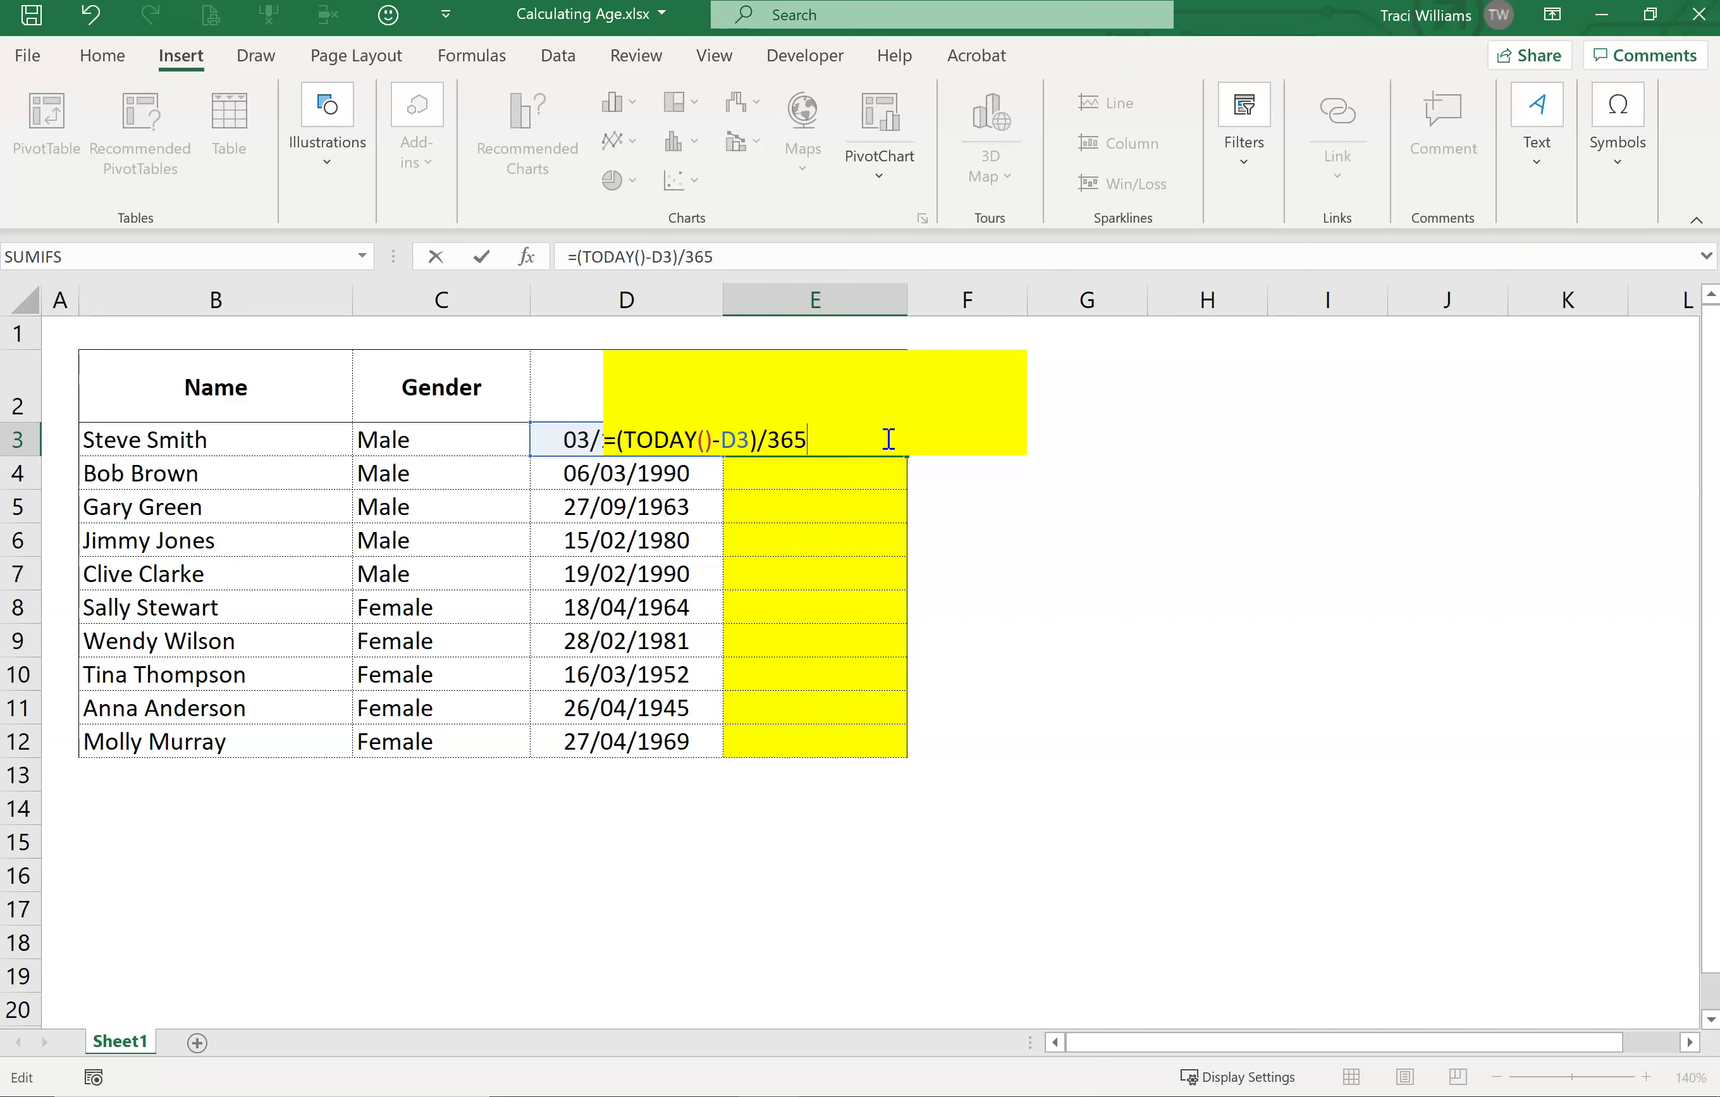
key(Return)
click(887, 438)
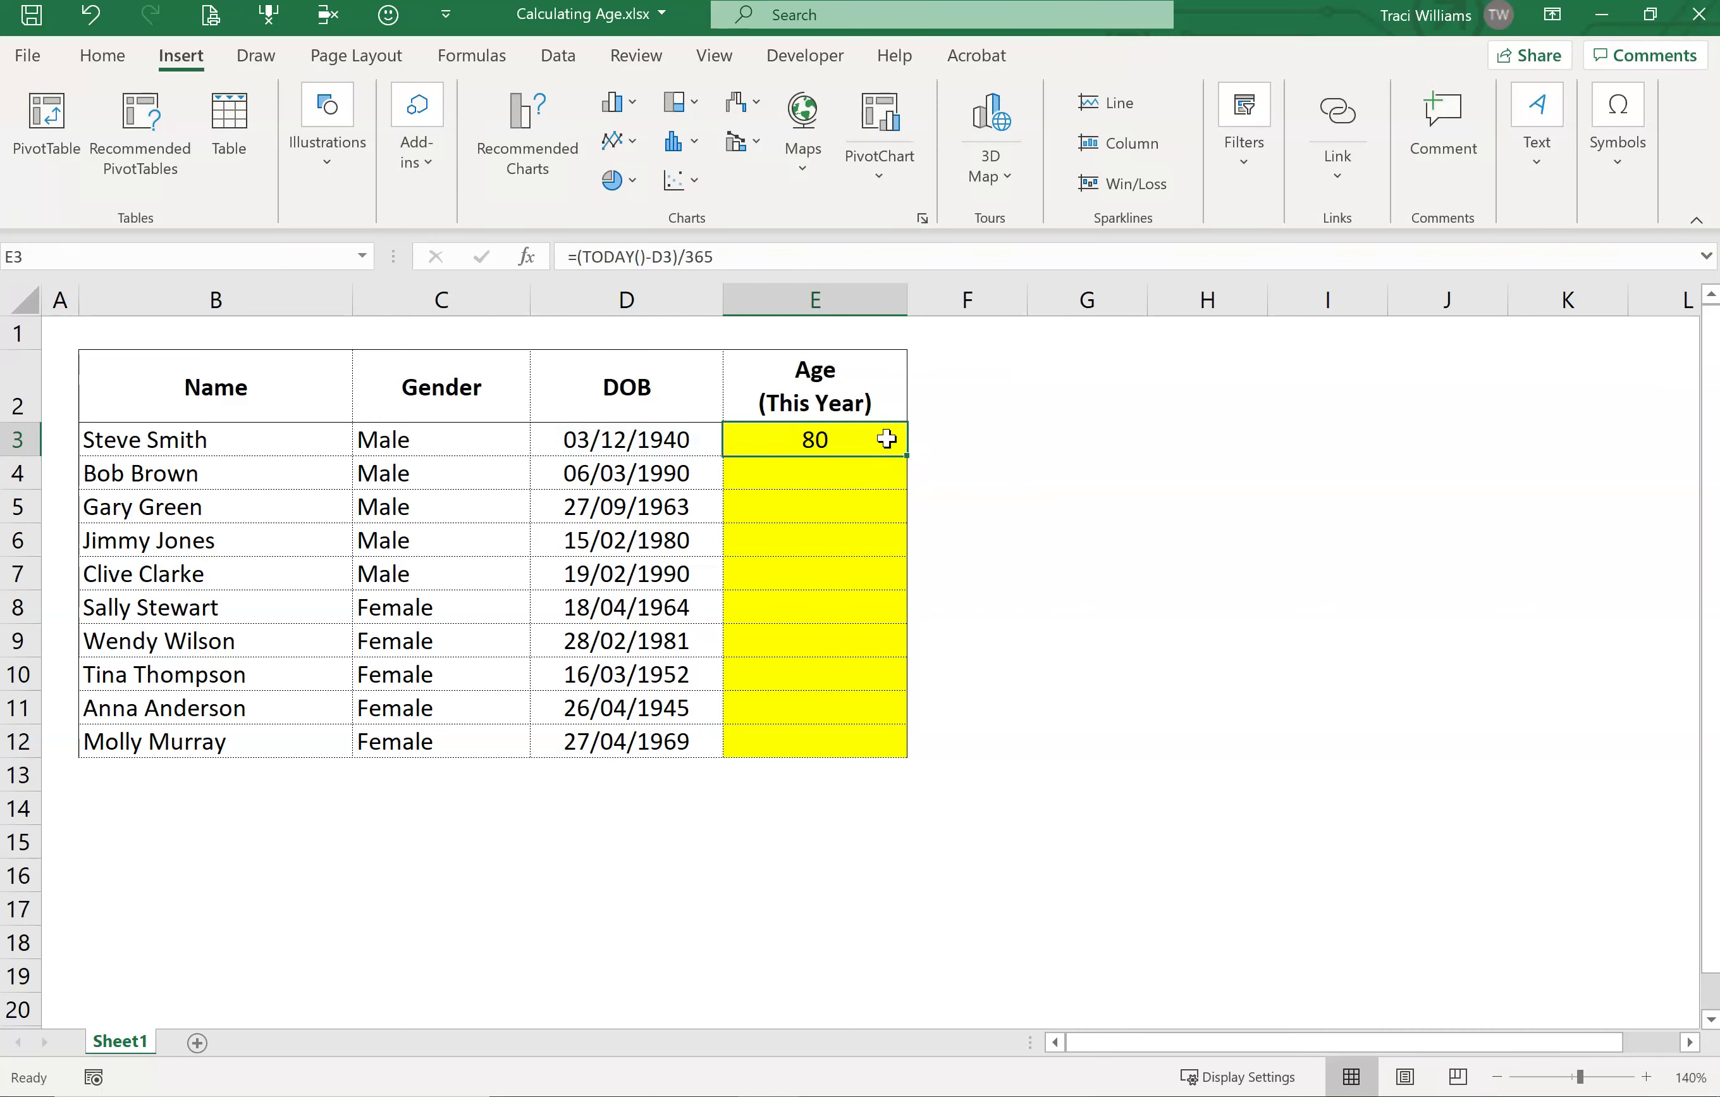
click(672, 438)
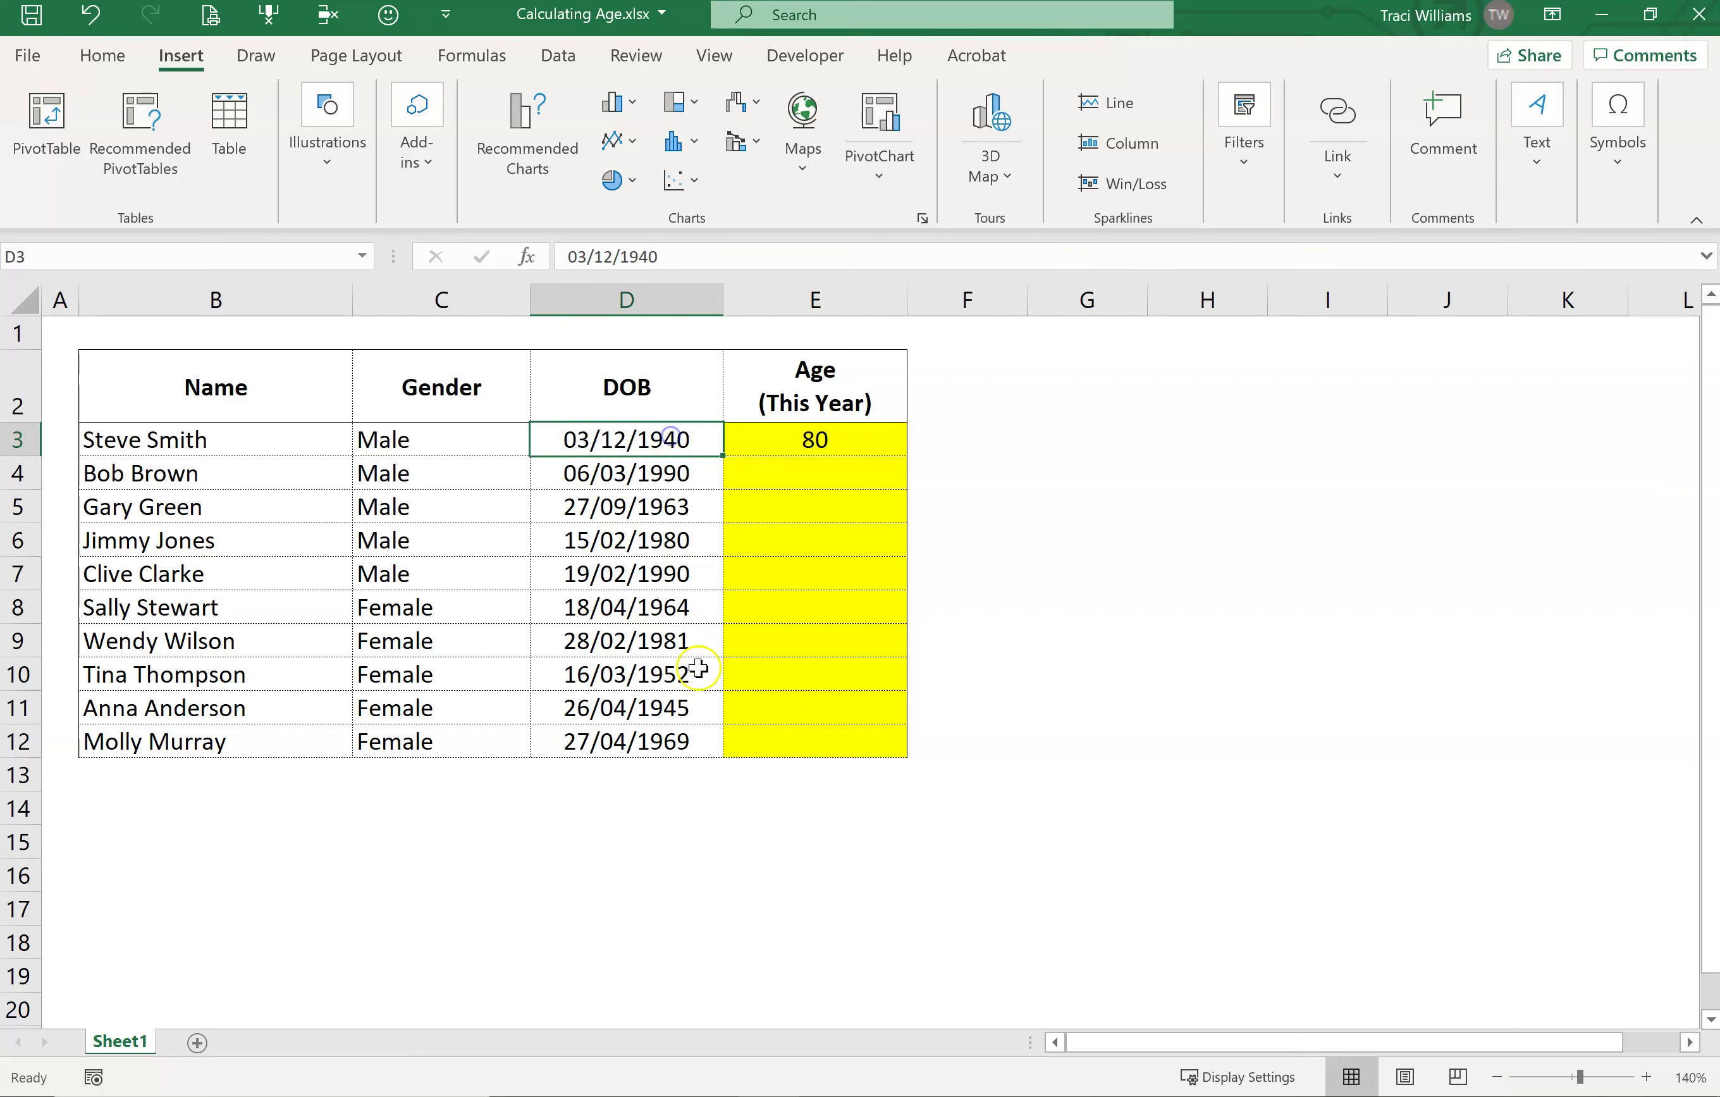
click(831, 442)
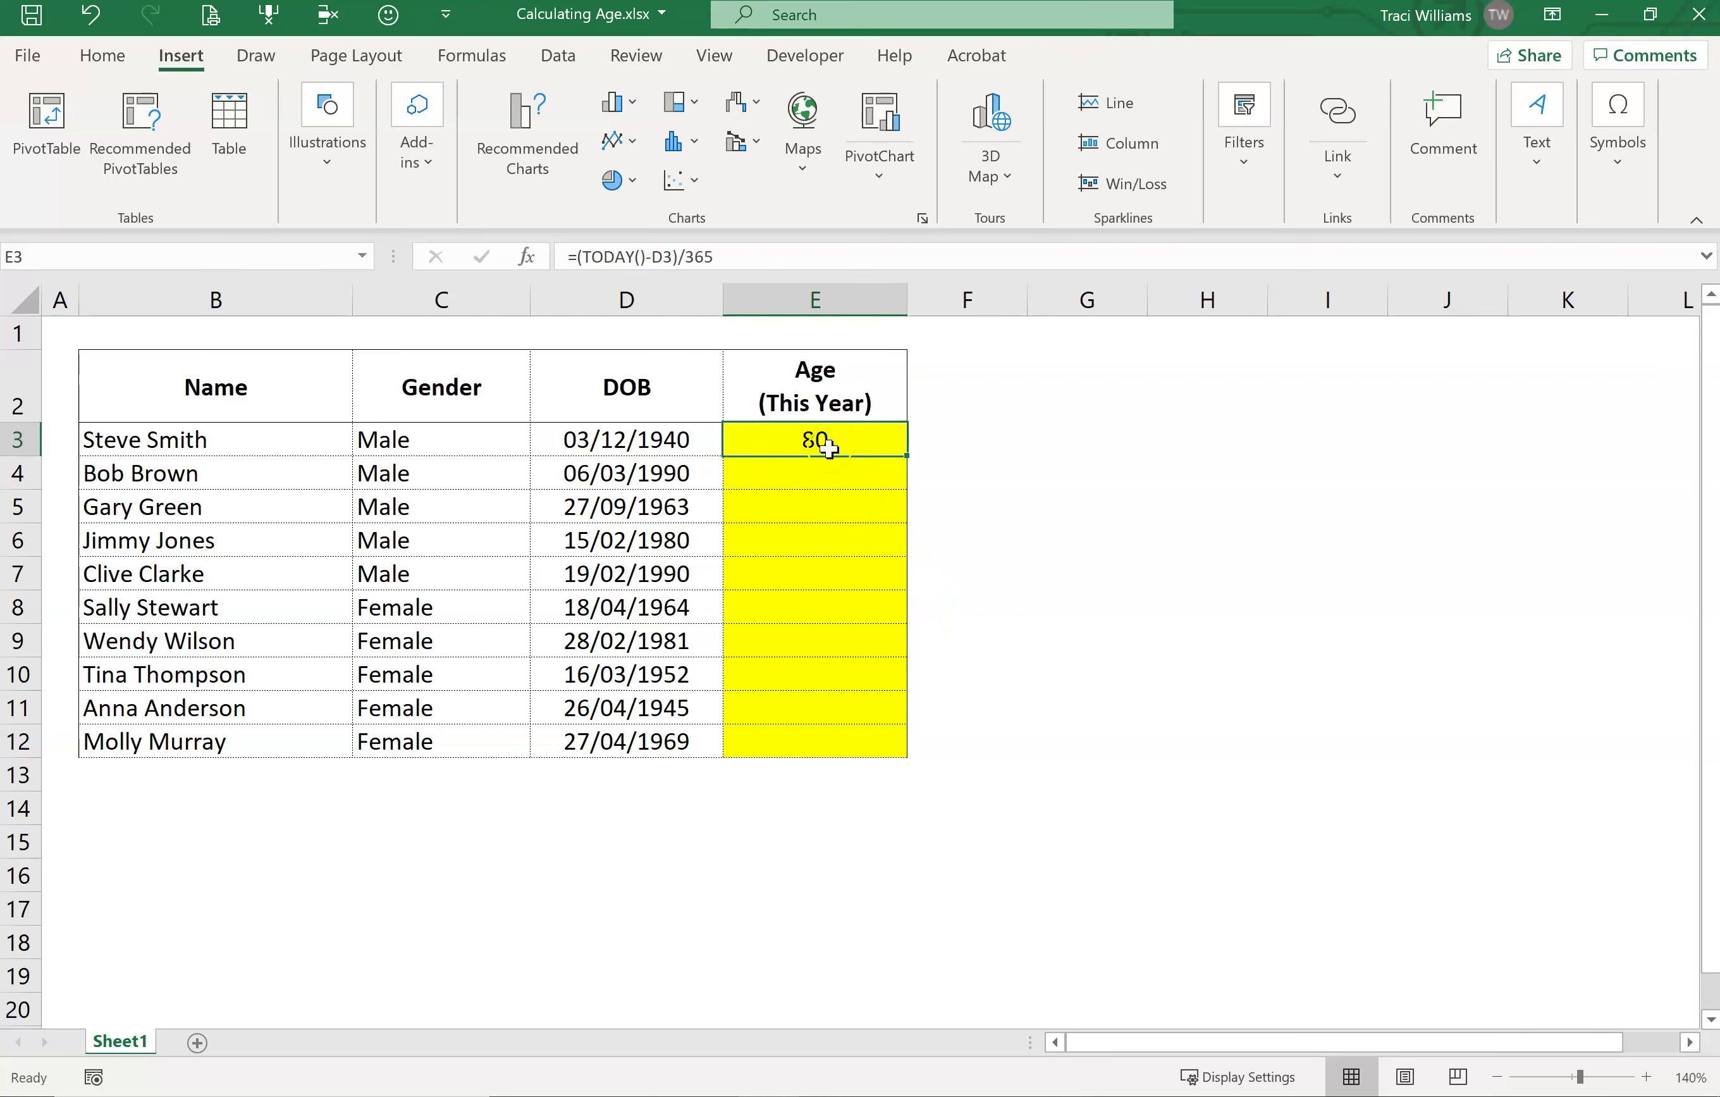
click(573, 439)
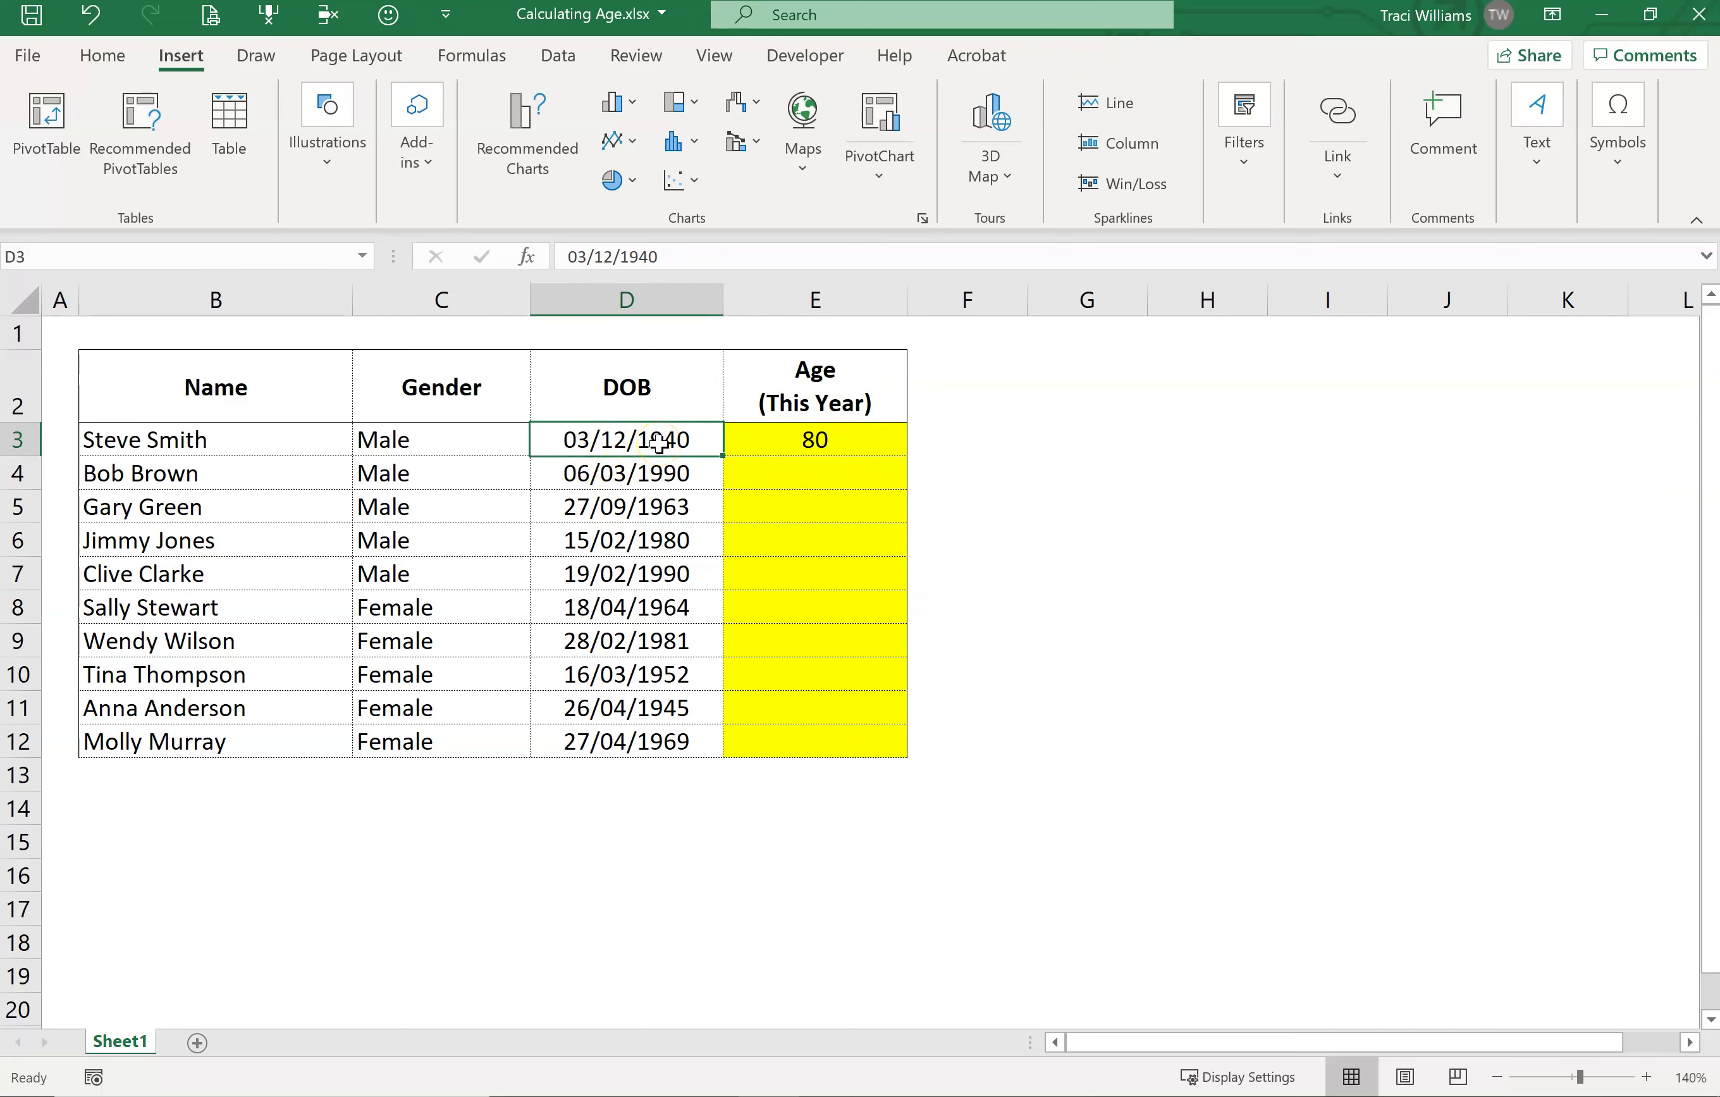
click(841, 436)
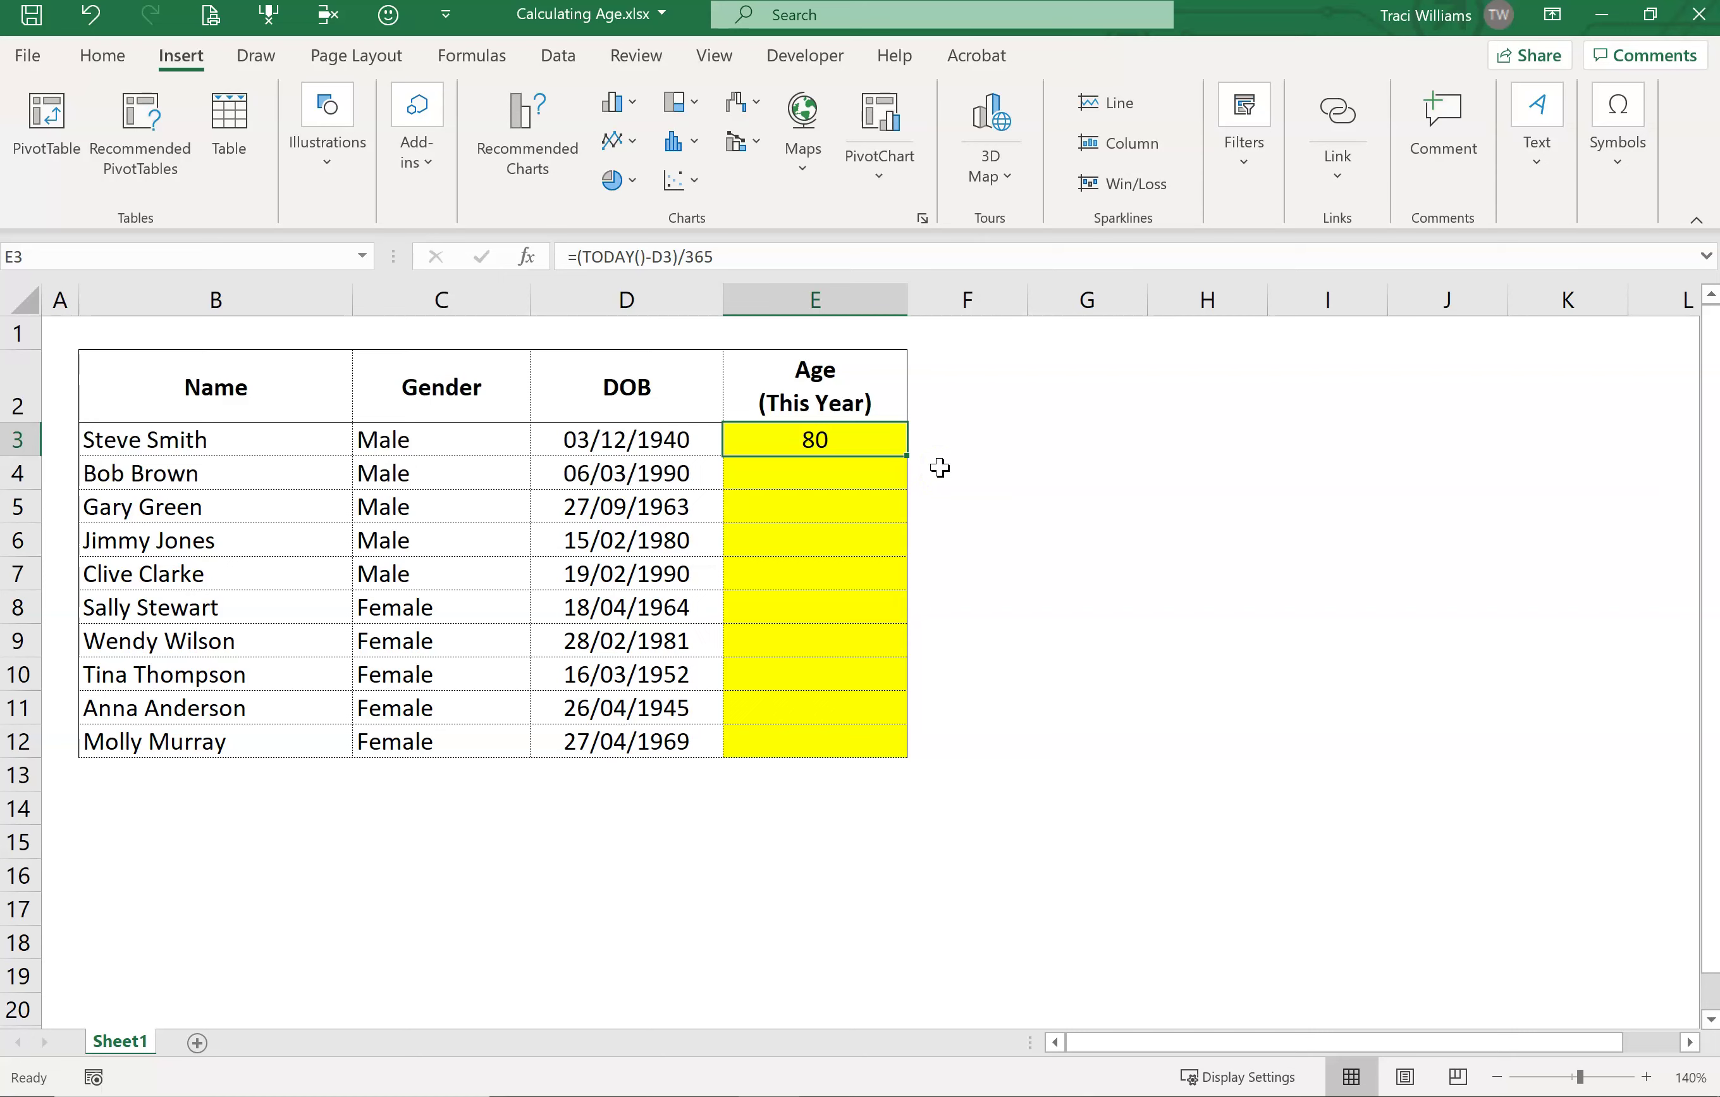
click(835, 408)
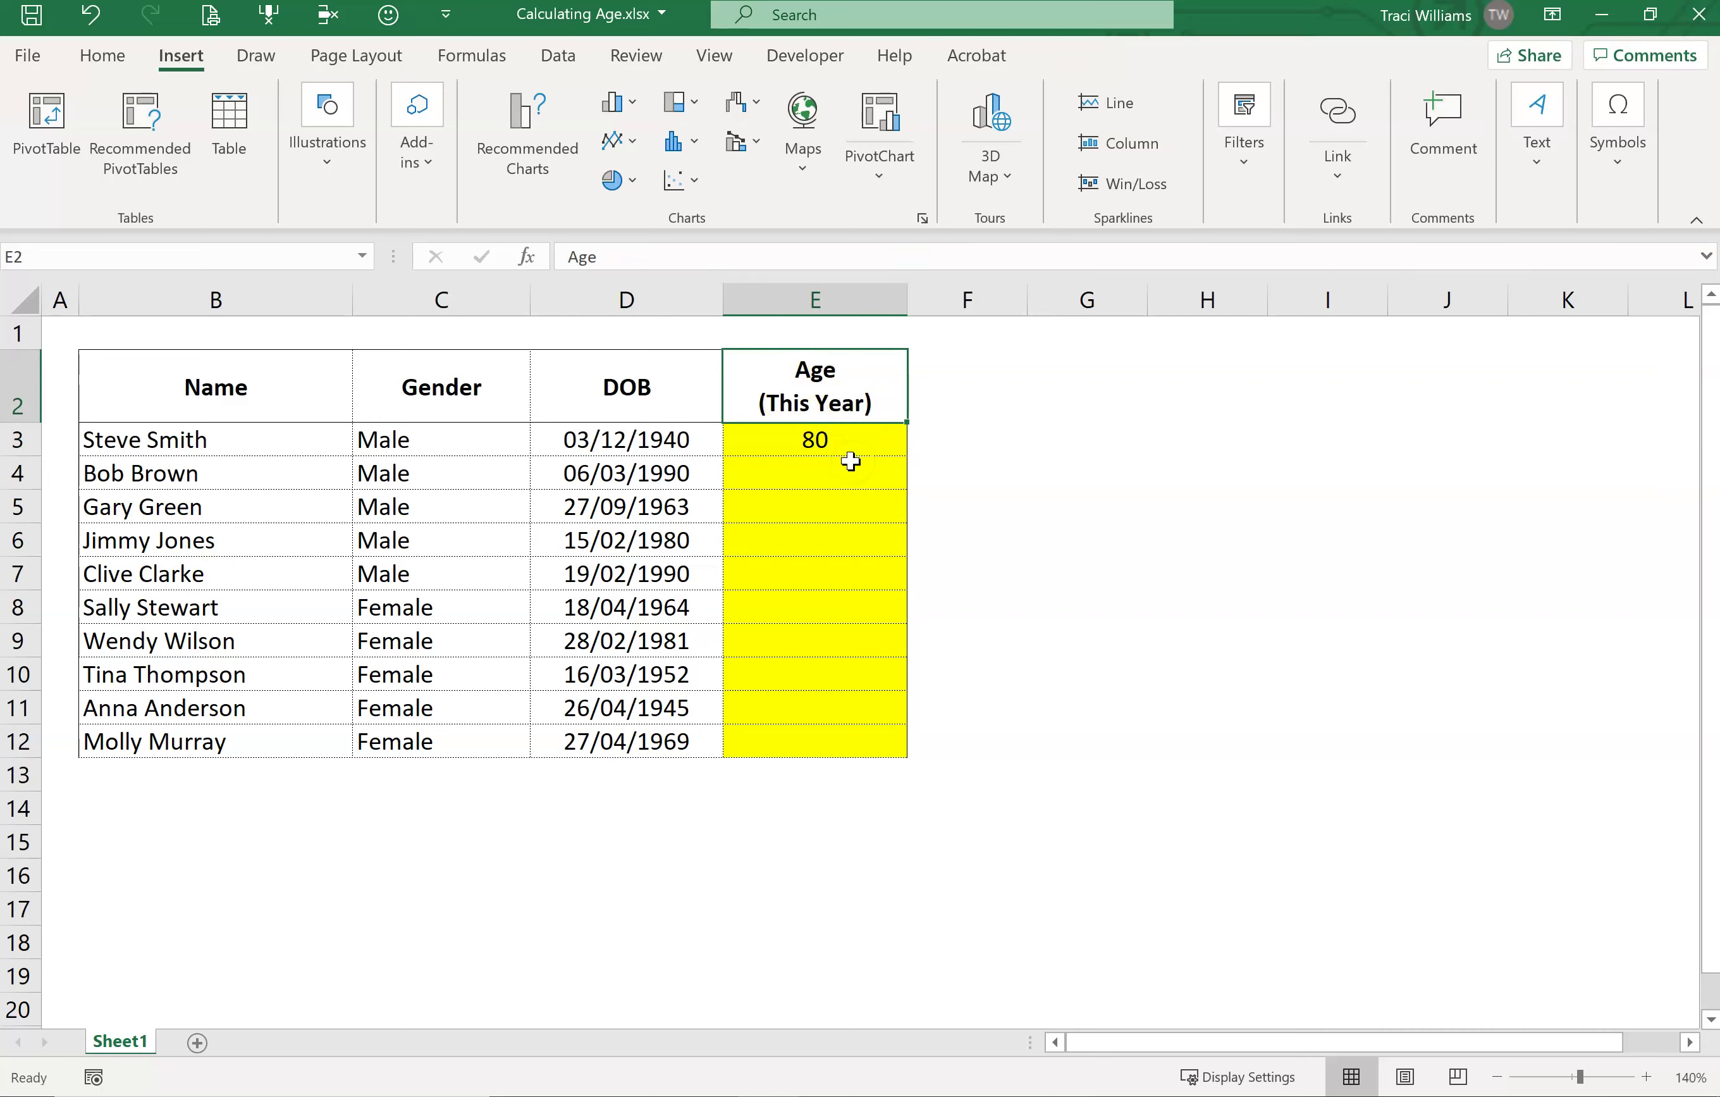
click(845, 439)
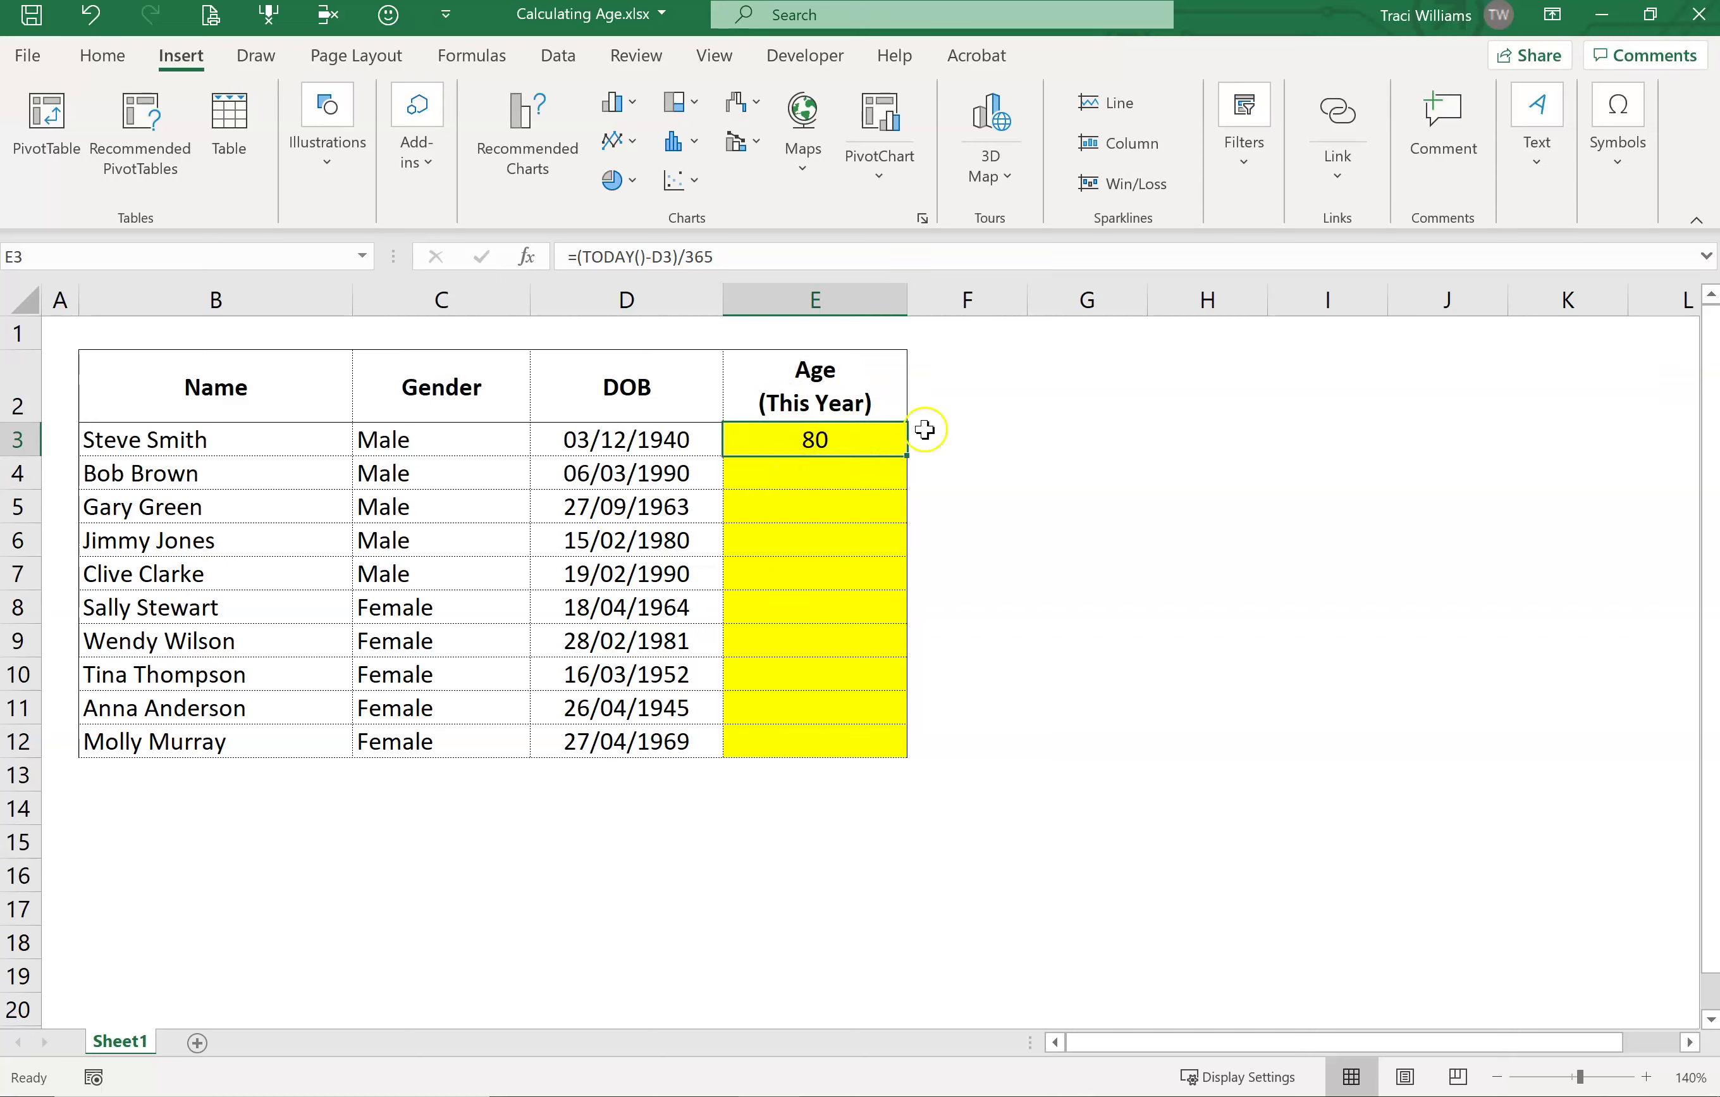
Wrap E3's formula as =ROUNDUP((TODAY()-D3)/365,0) so the age shows 81.
double_click(804, 445)
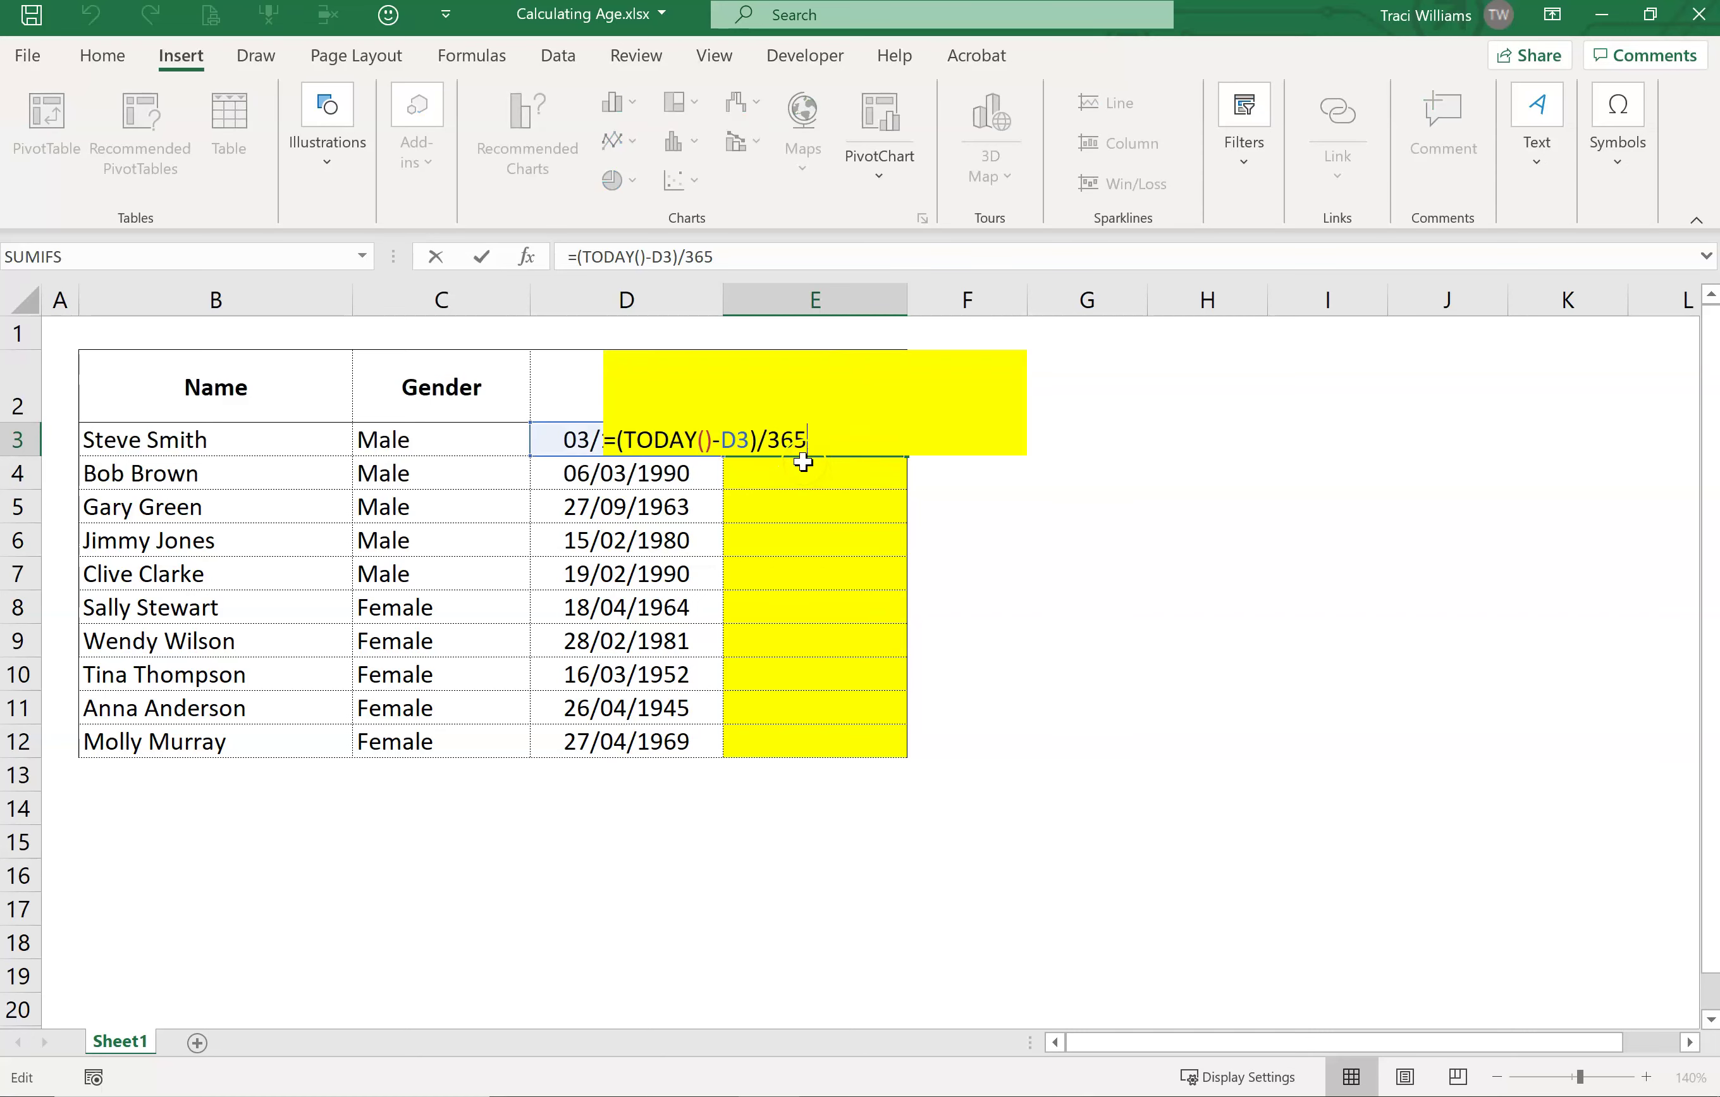
click(611, 440)
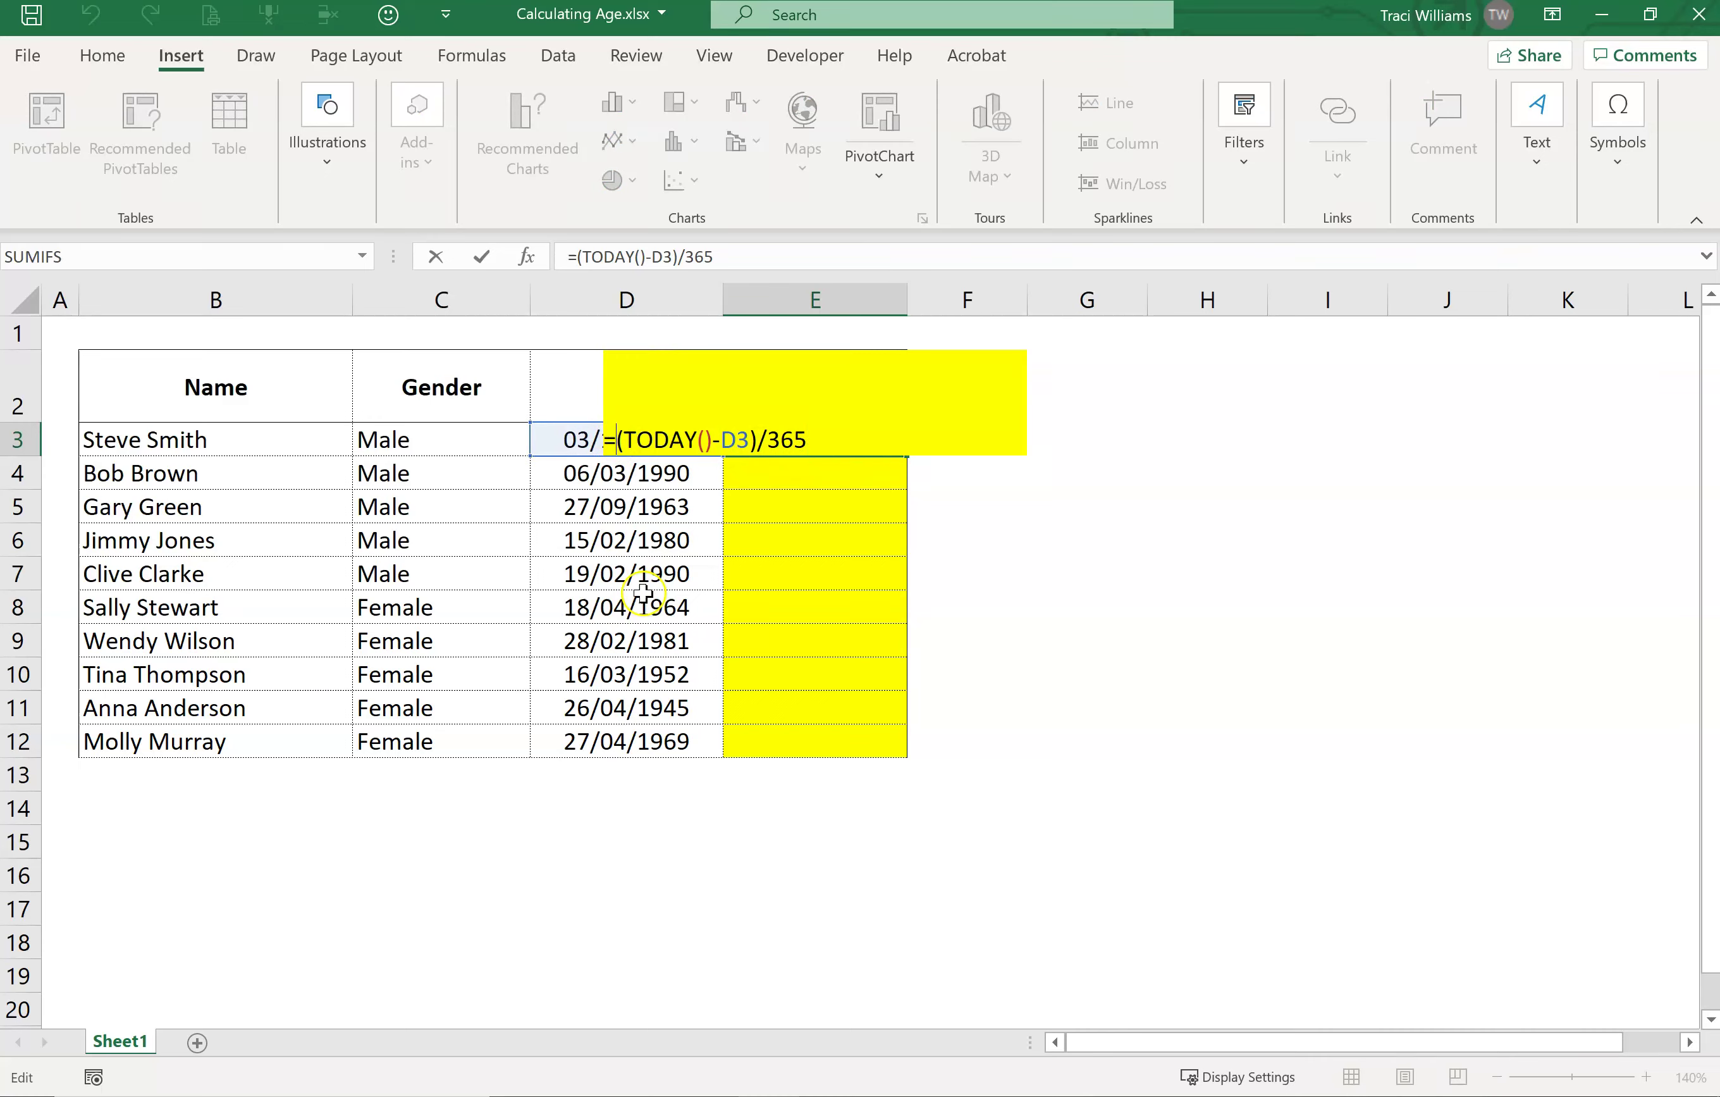
text(roundu)
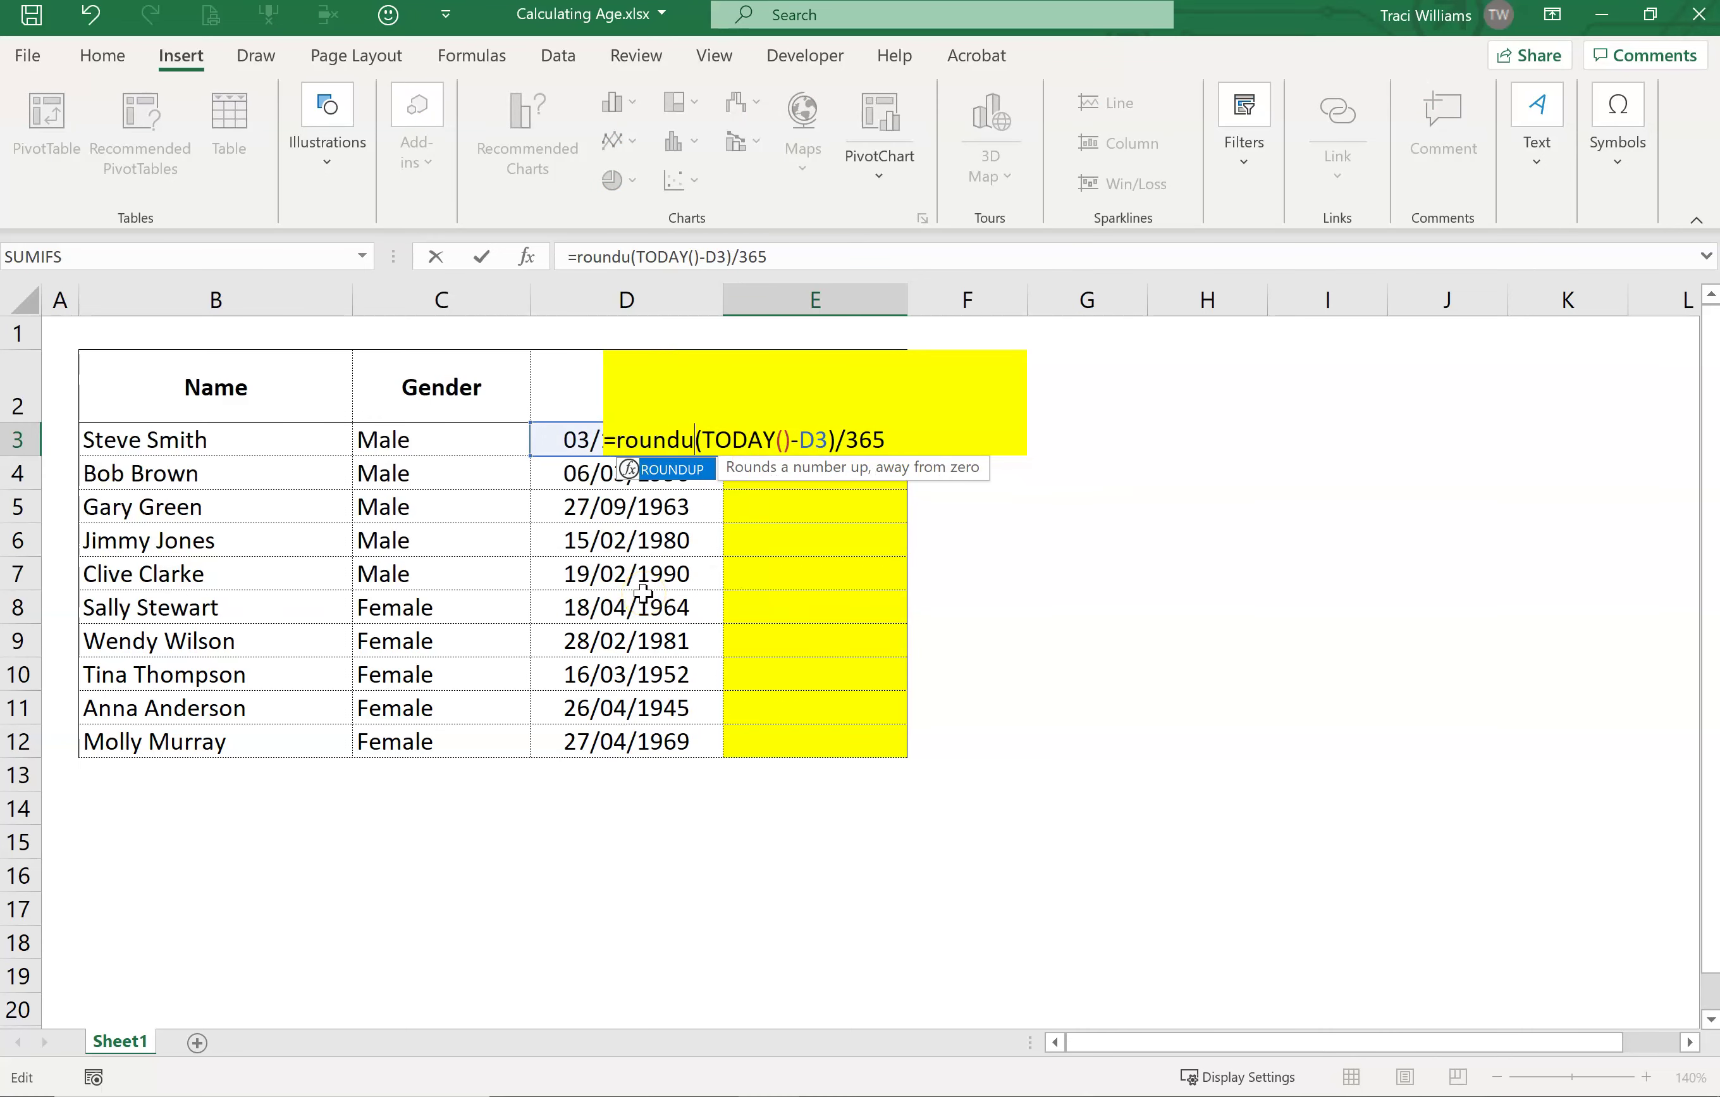
text(p)
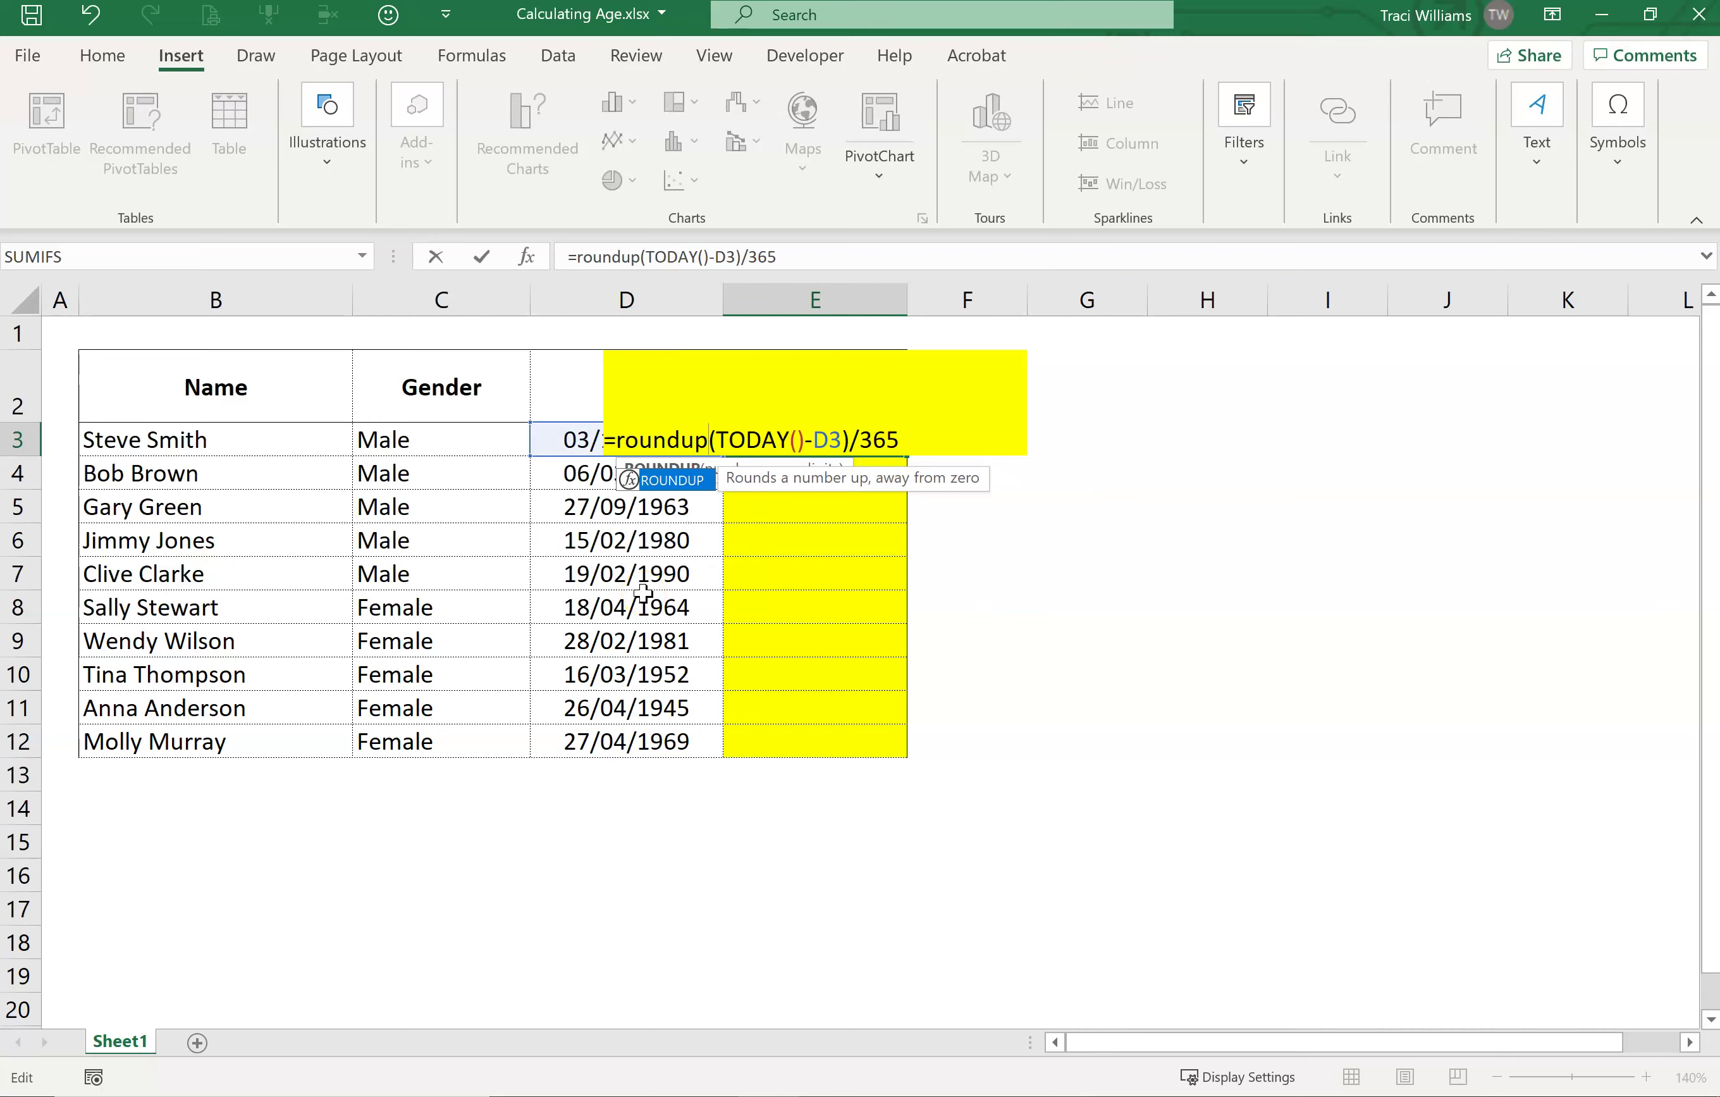
text(()
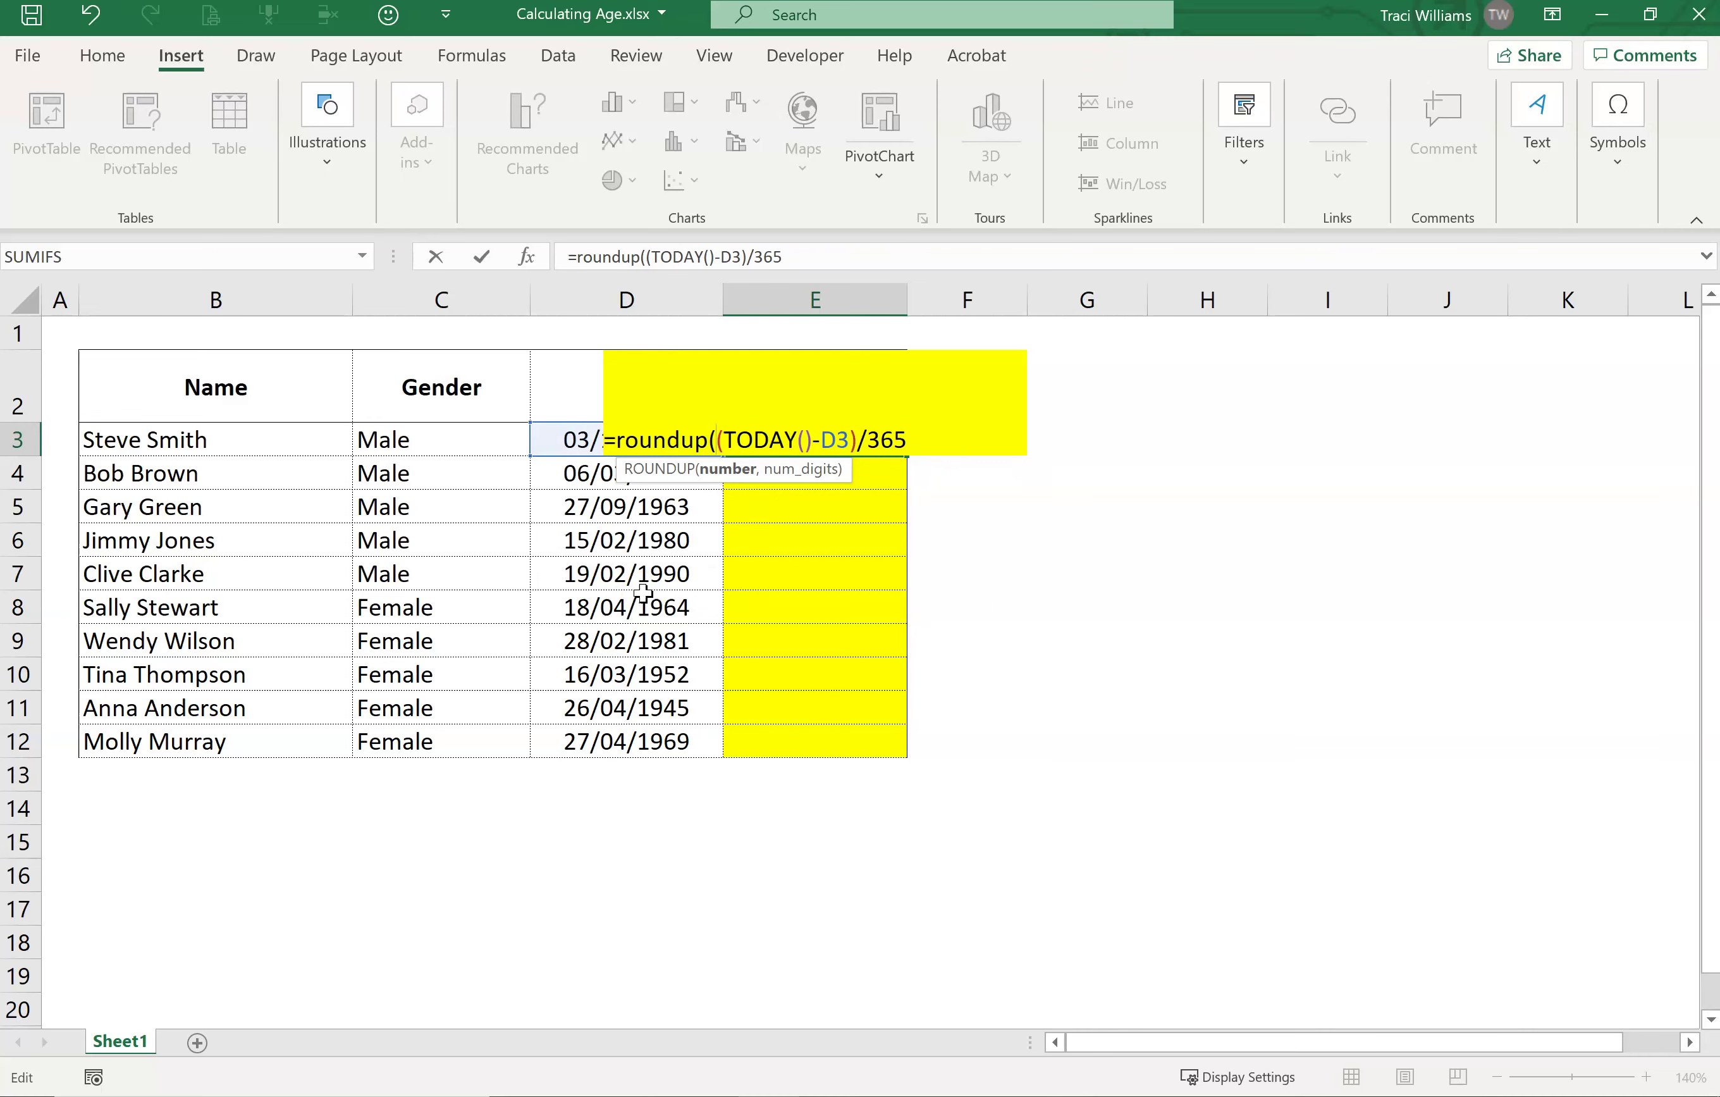
click(926, 432)
text(,0))
key(Return)
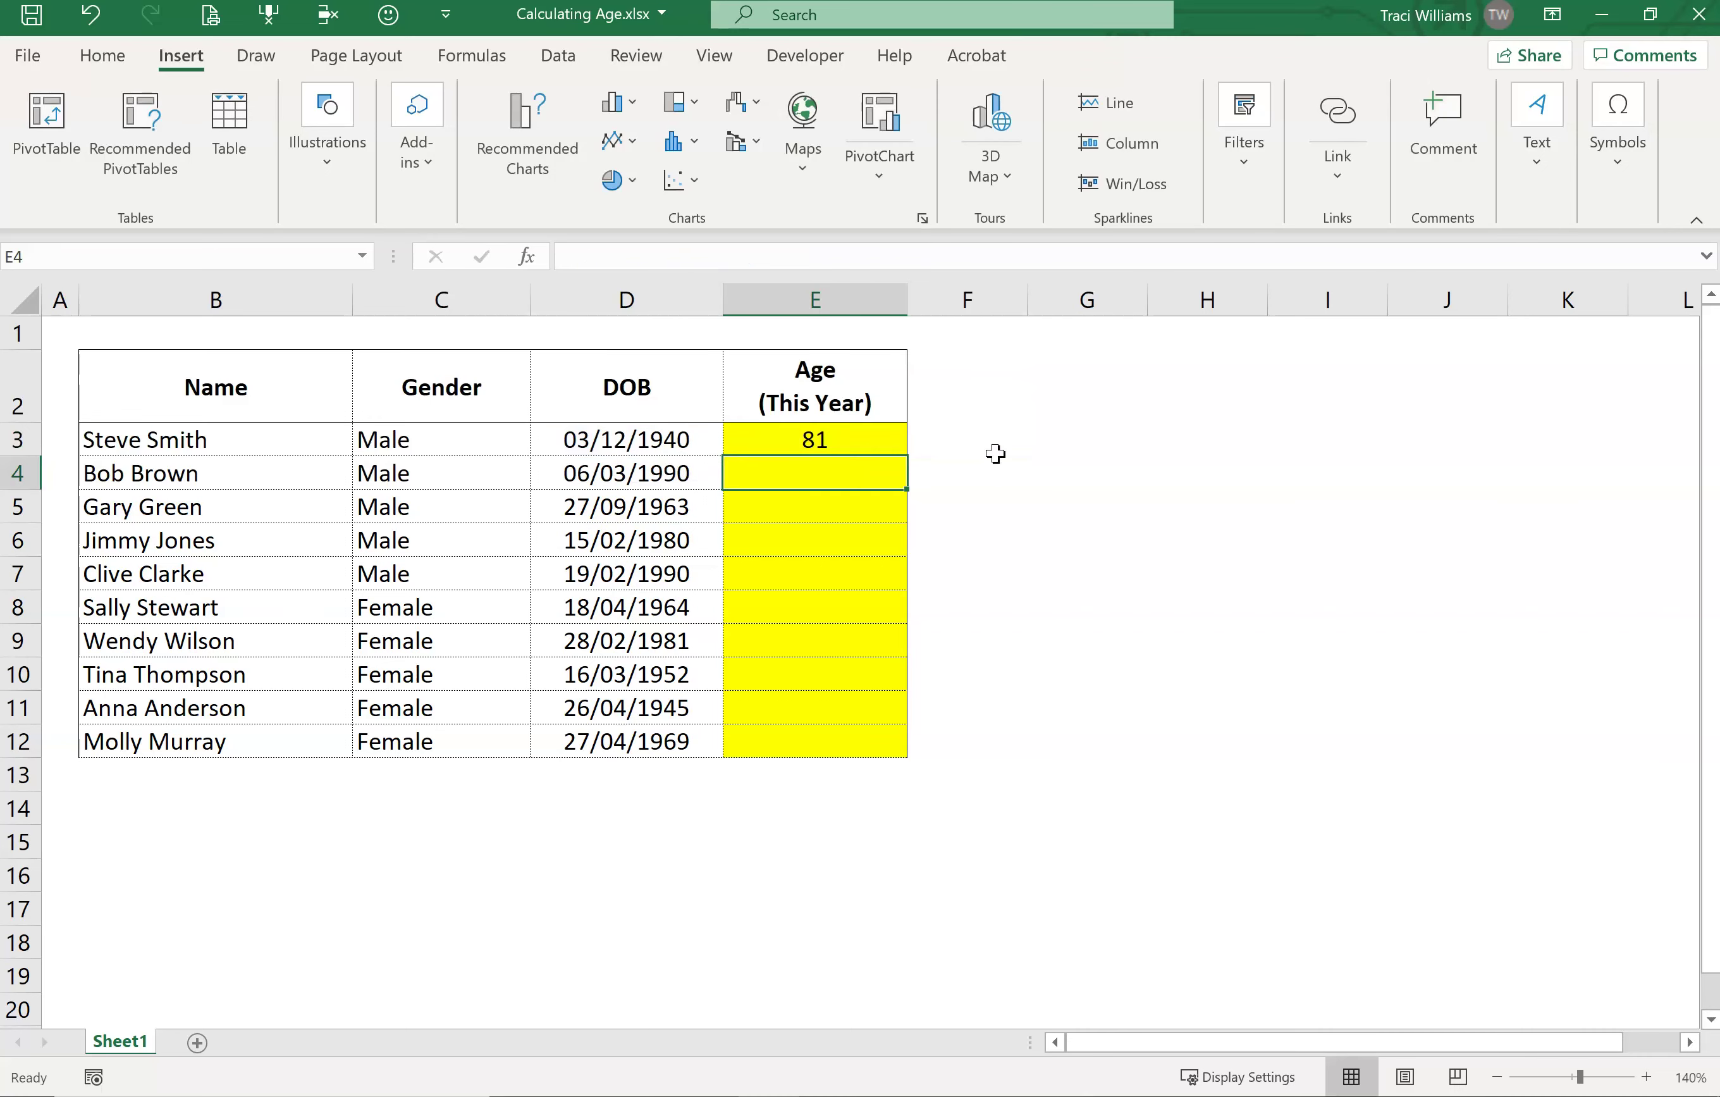
key(Up)
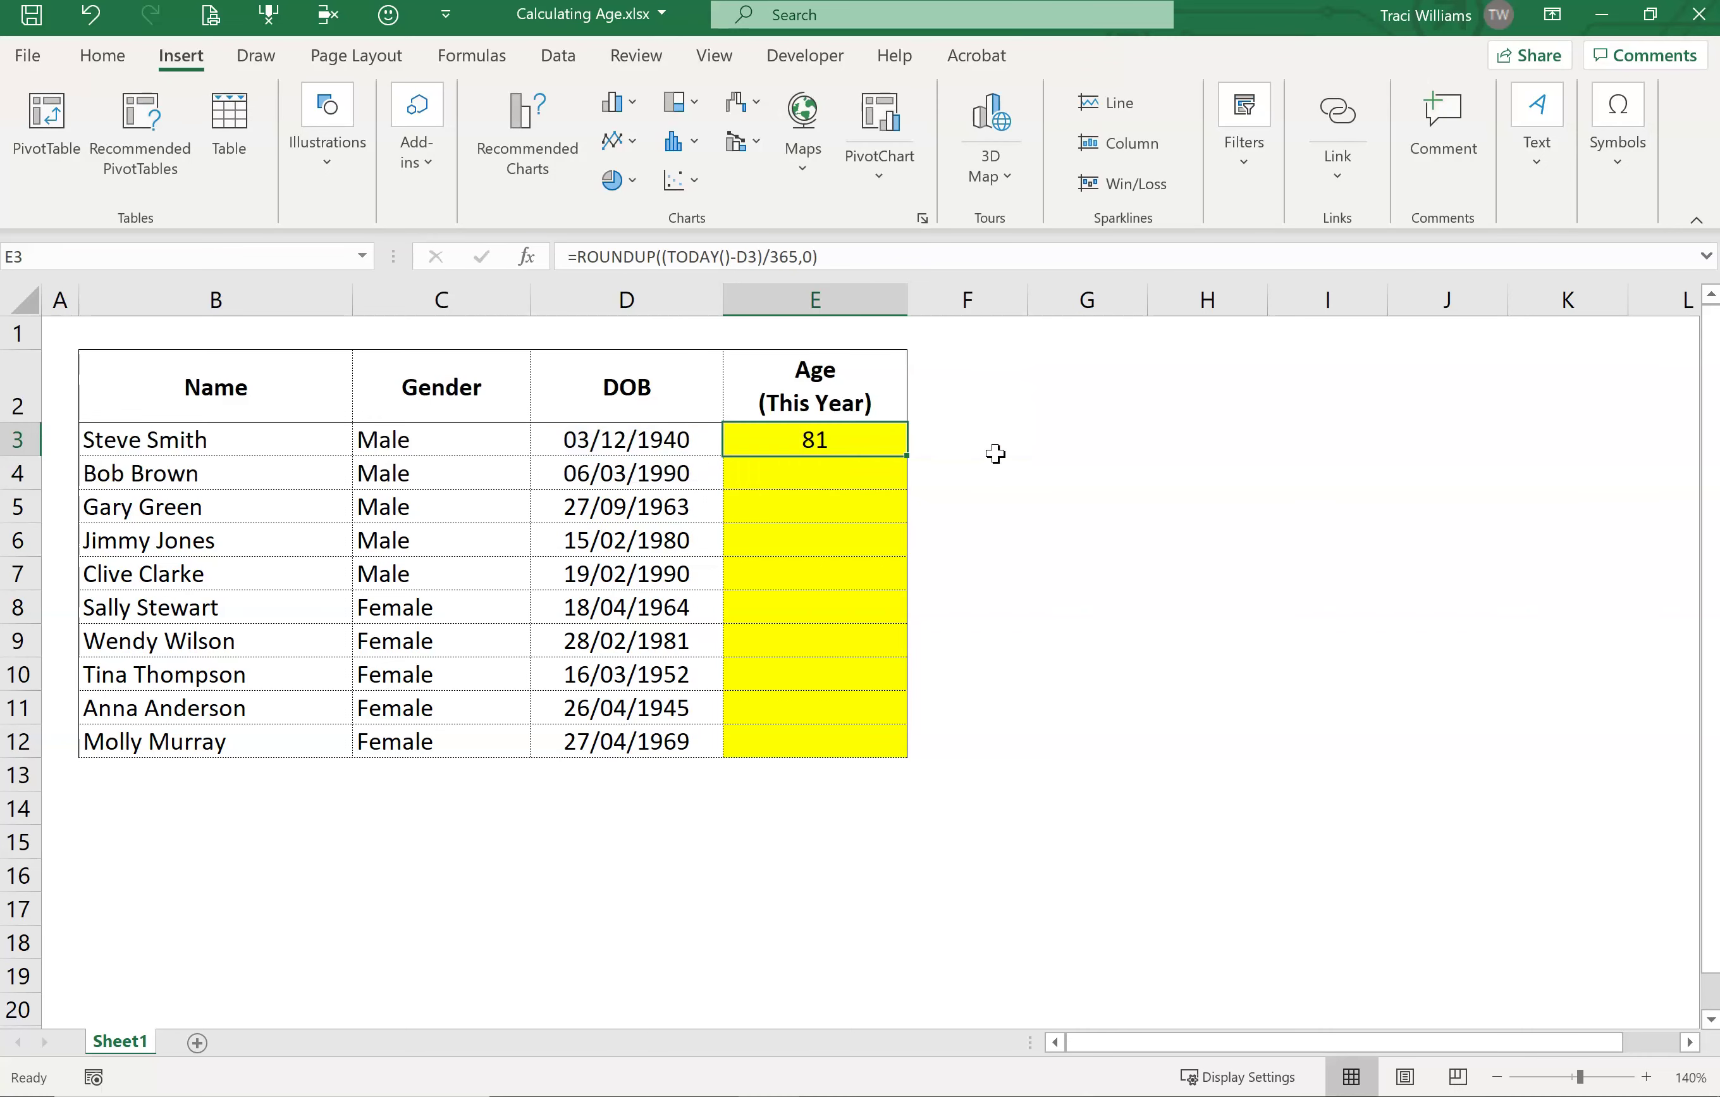
Copy the E3 ROUNDUP formula into E4:E12, giving ages from 31 to 76.
key(ctrl+c)
key(Down)
key(shift+Down)
key(shift+Down)
key(shift+Down)
key(shift+Down)
key(shift+Down)
key(shift+Down)
key(shift+Down)
key(shift+Down)
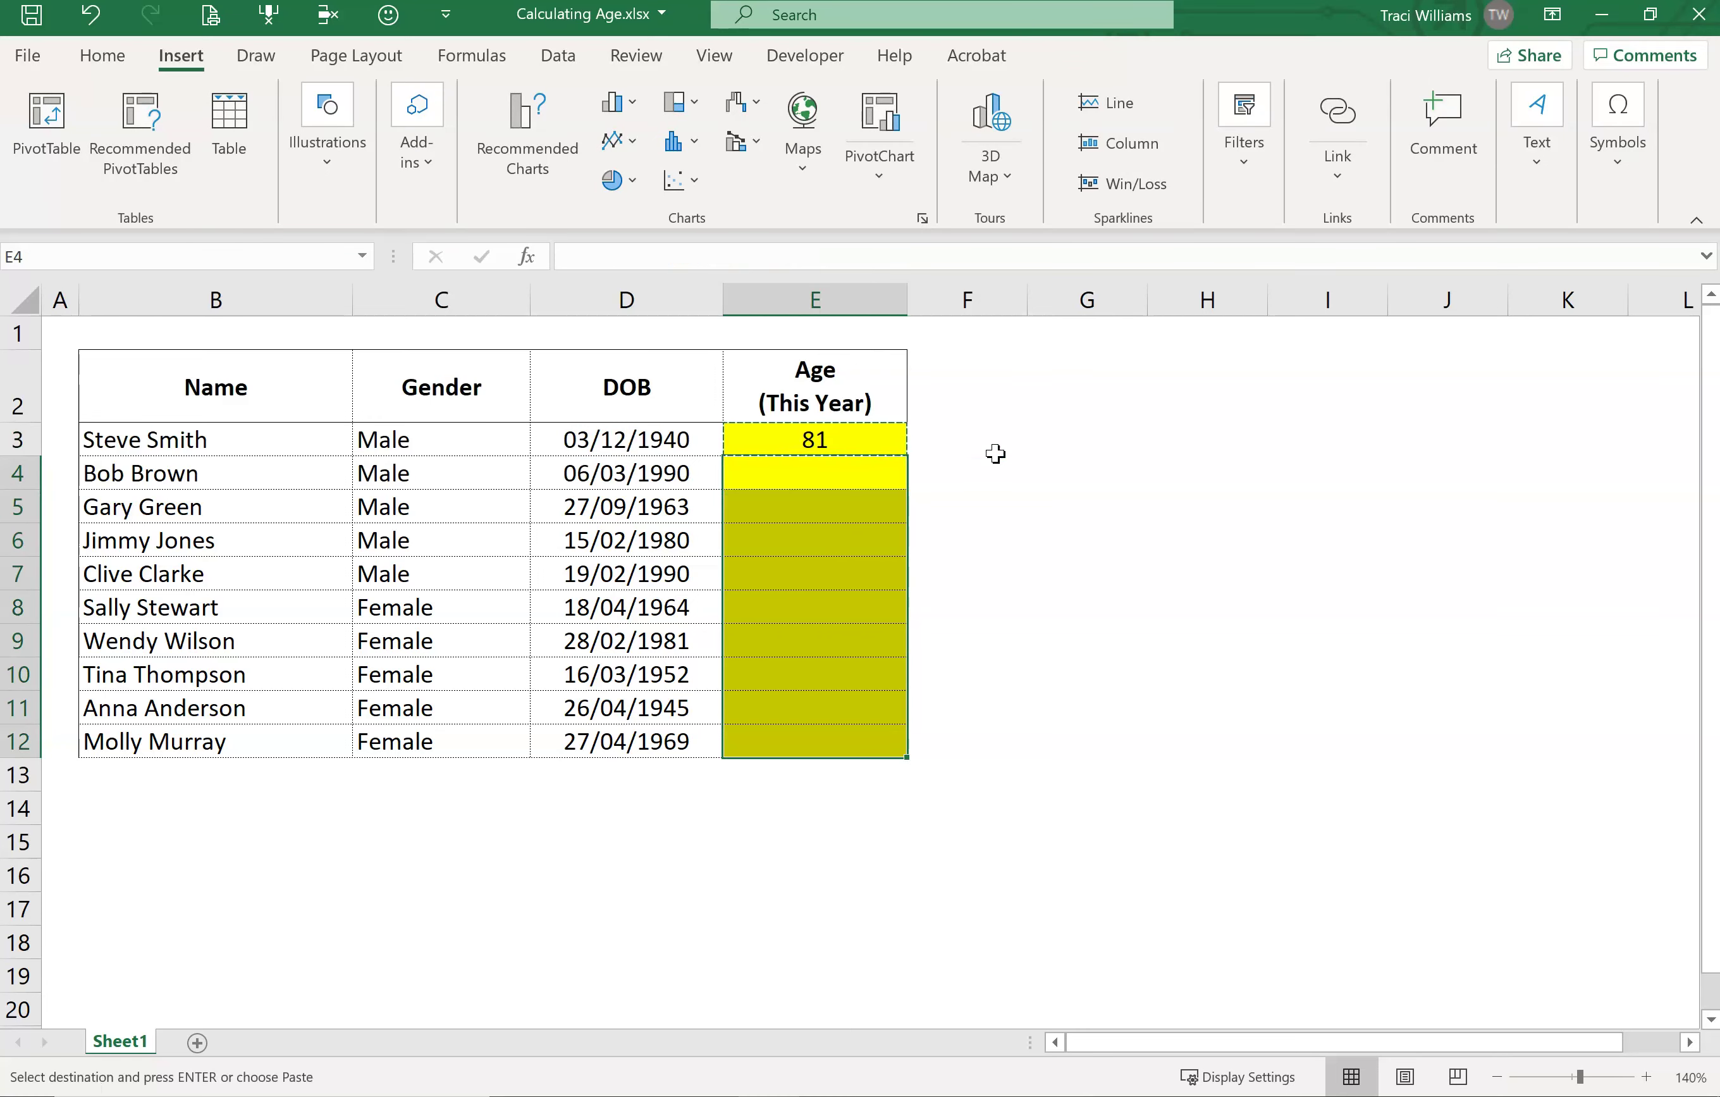
key(Return)
key(Up)
key(shift+Down)
key(shift+Up)
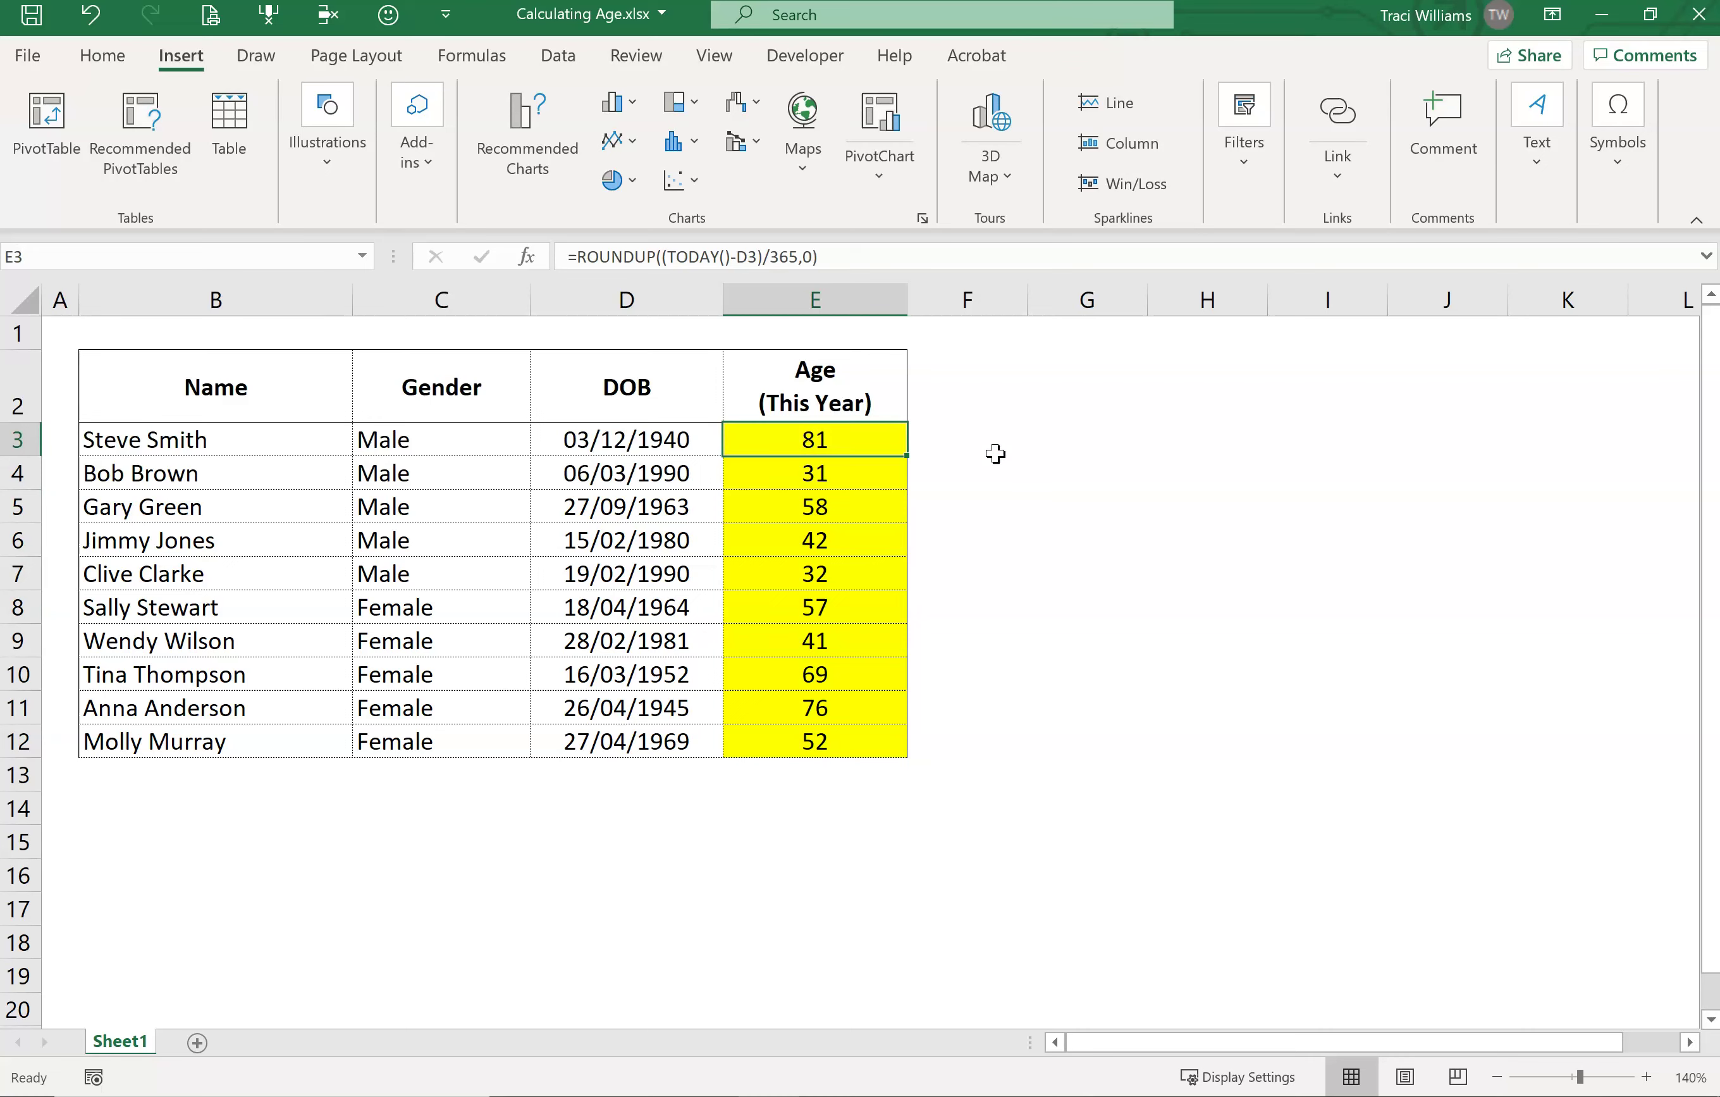